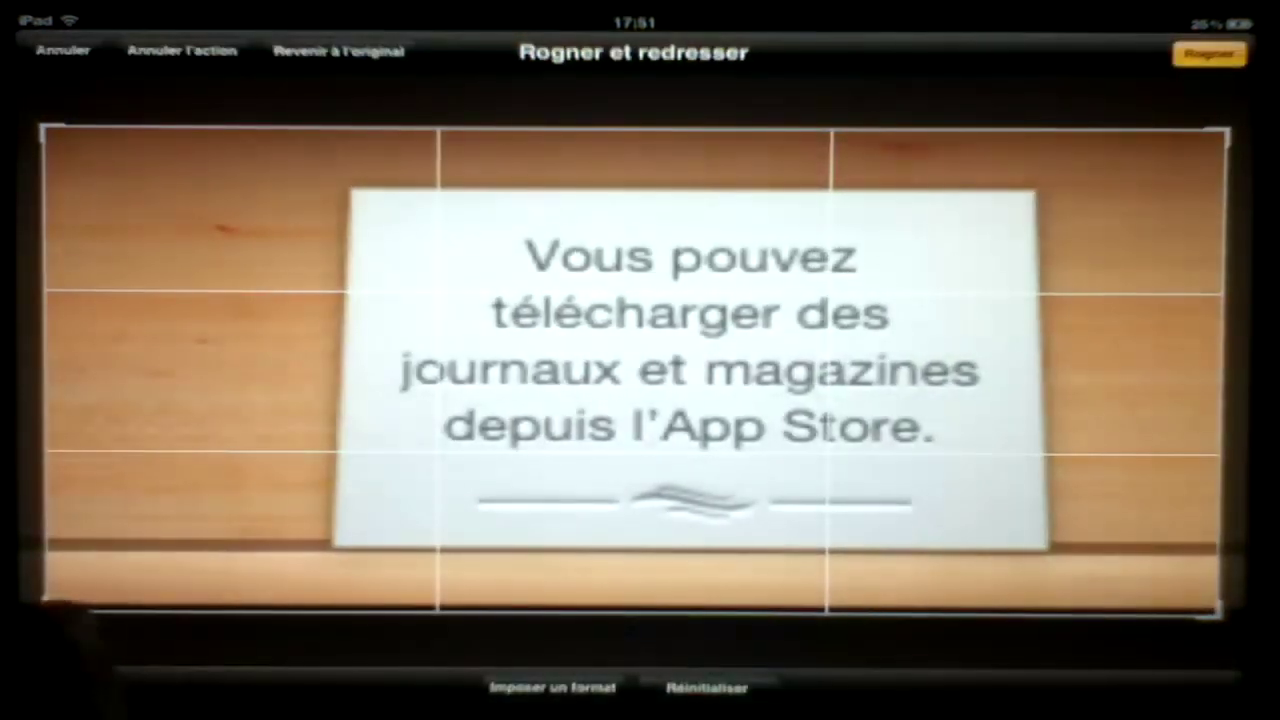
# - Crop the photo tightly around the white sign card and apply the crop
pyautogui.moveTo(45, 610); pyautogui.dragTo(352, 578)
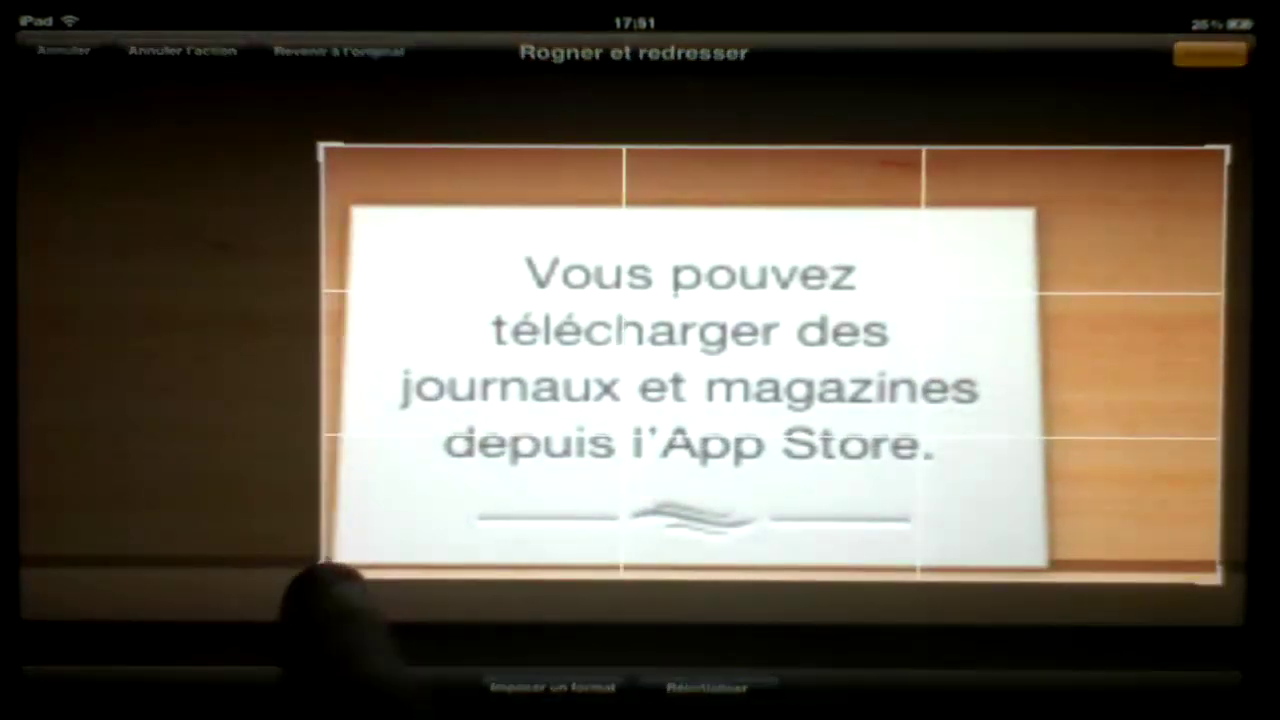
pyautogui.moveTo(1240, 92); pyautogui.dragTo(975, 165)
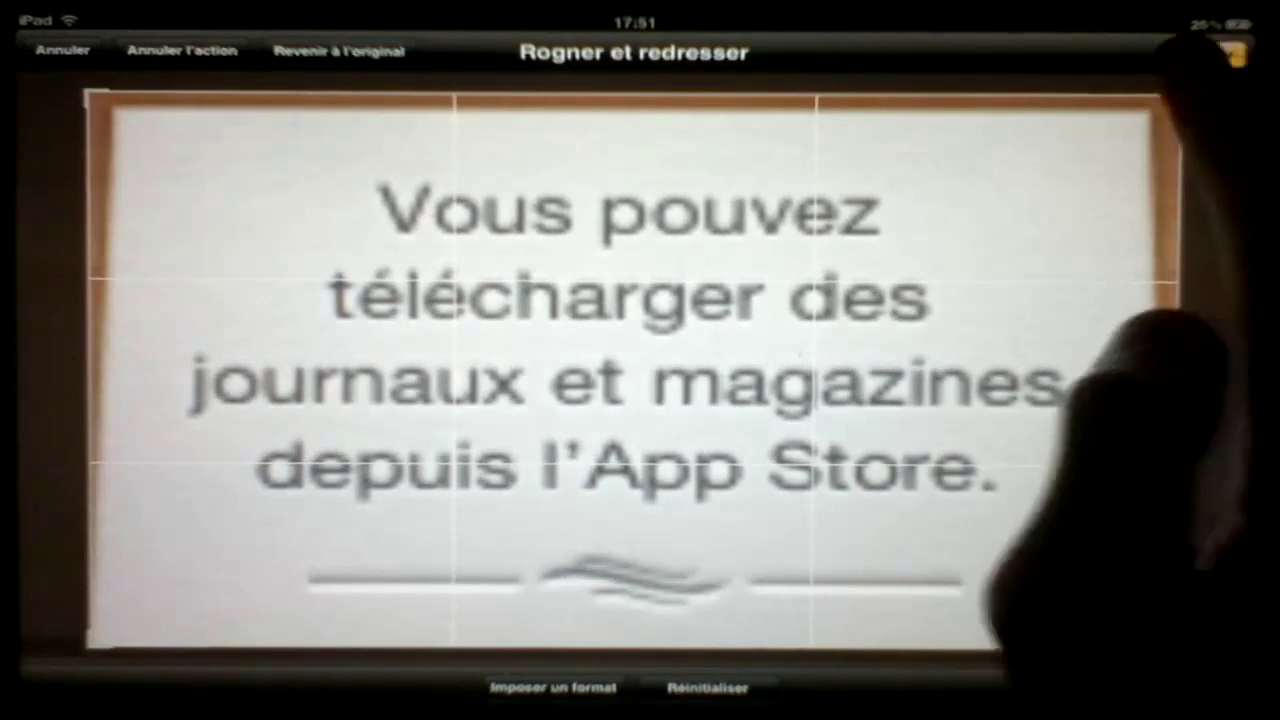
pyautogui.click(1209, 53)
pyautogui.click(1196, 53)
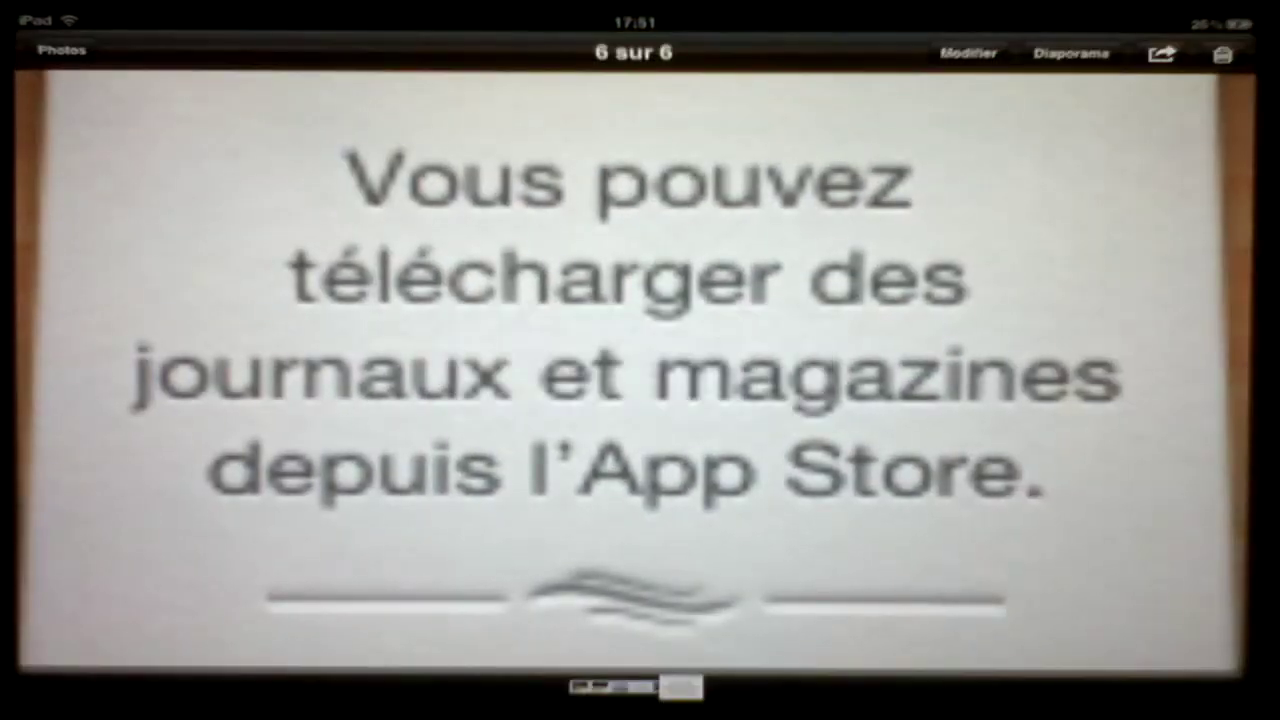
# - Open the last photo in Flux de photos to compare it with the cropped version, then return to the photo grid
pyautogui.moveTo(900, 200); pyautogui.dragTo(750, 350)
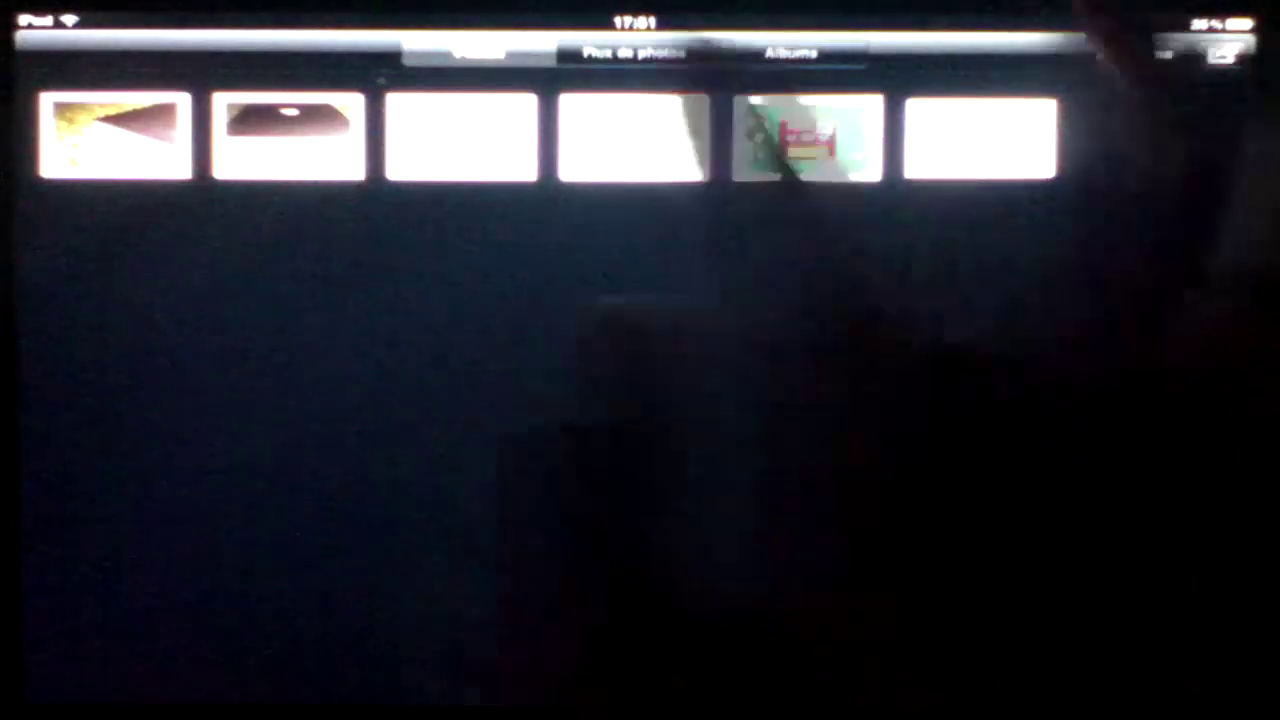
pyautogui.click(634, 53)
pyautogui.click(634, 137)
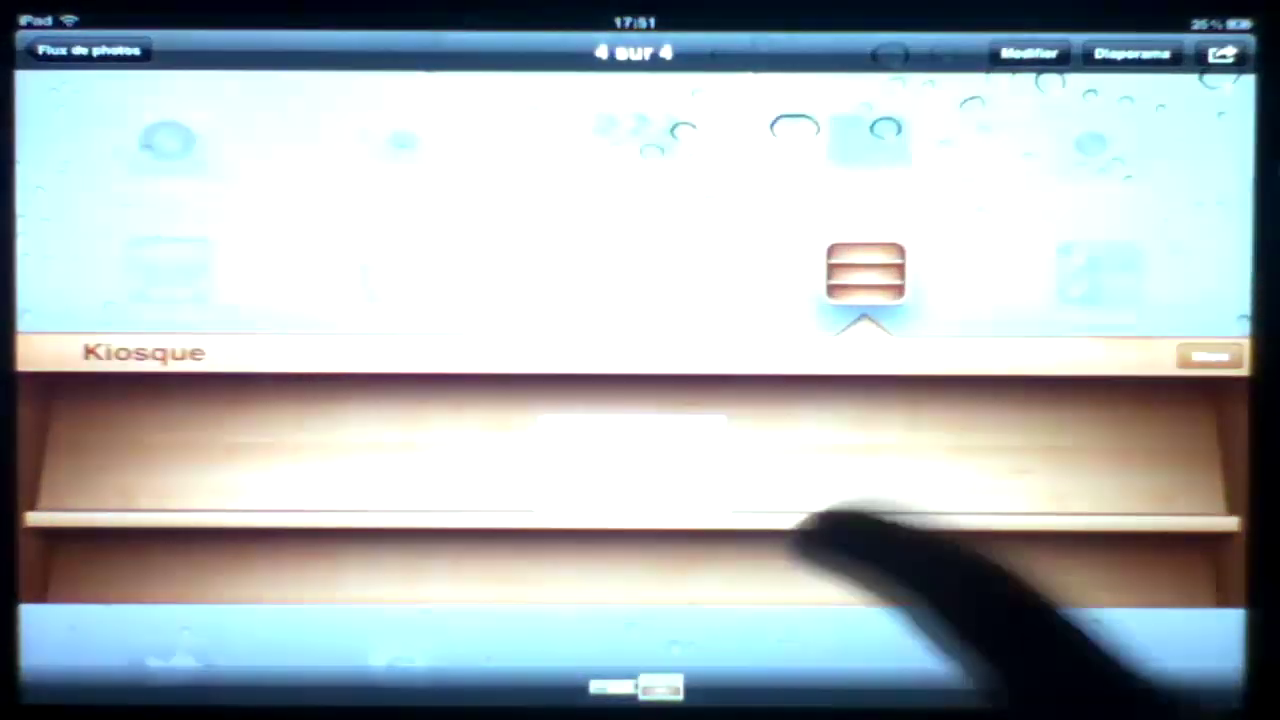
pyautogui.moveTo(771, 543); pyautogui.dragTo(814, 371)
pyautogui.click(115, 135)
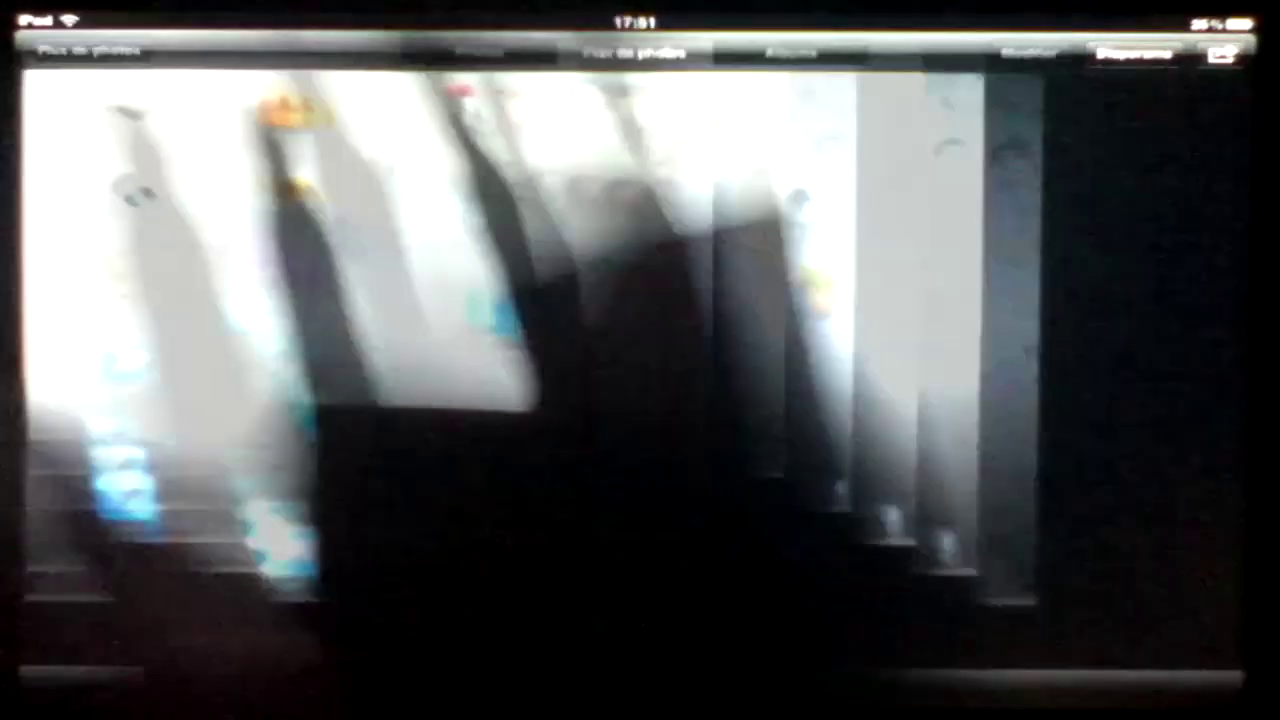
pyautogui.moveTo(640, 360); pyautogui.dragTo(515, 372)
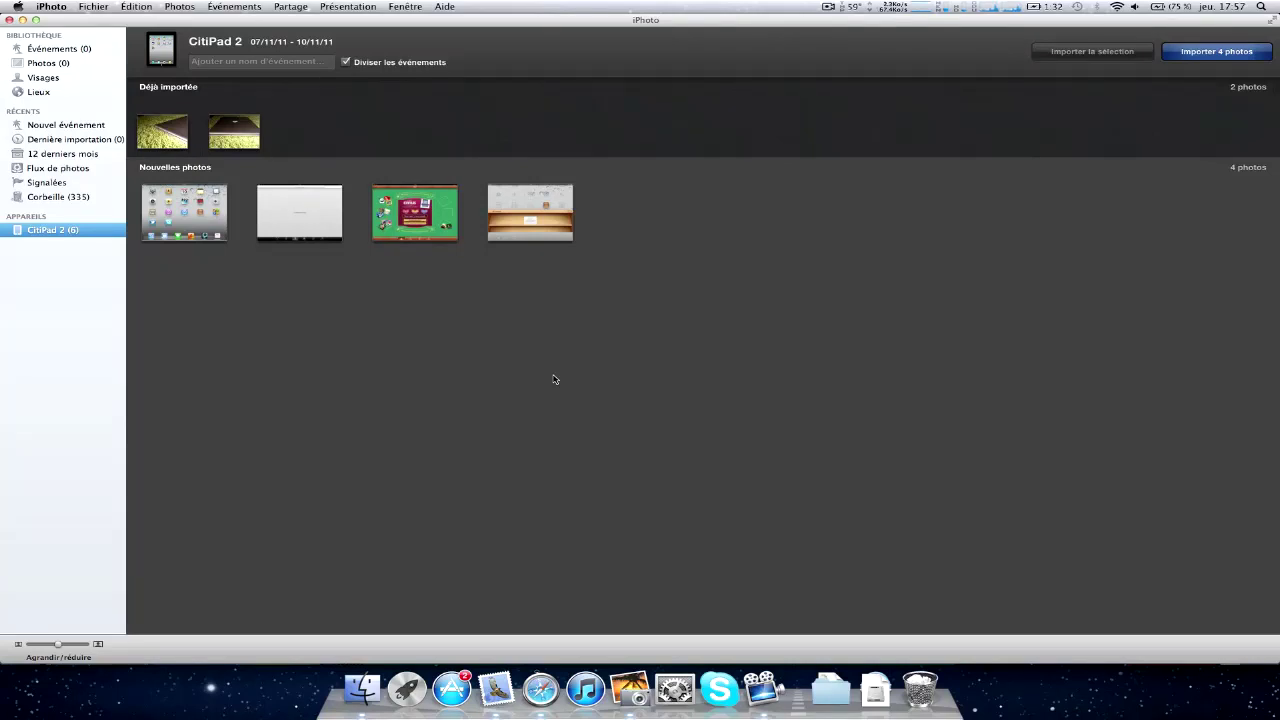
# - Import the four new photos from CitiPad 2 into the iPhoto library on the Mac and delete the originals from the iPad
pyautogui.click(187, 219)
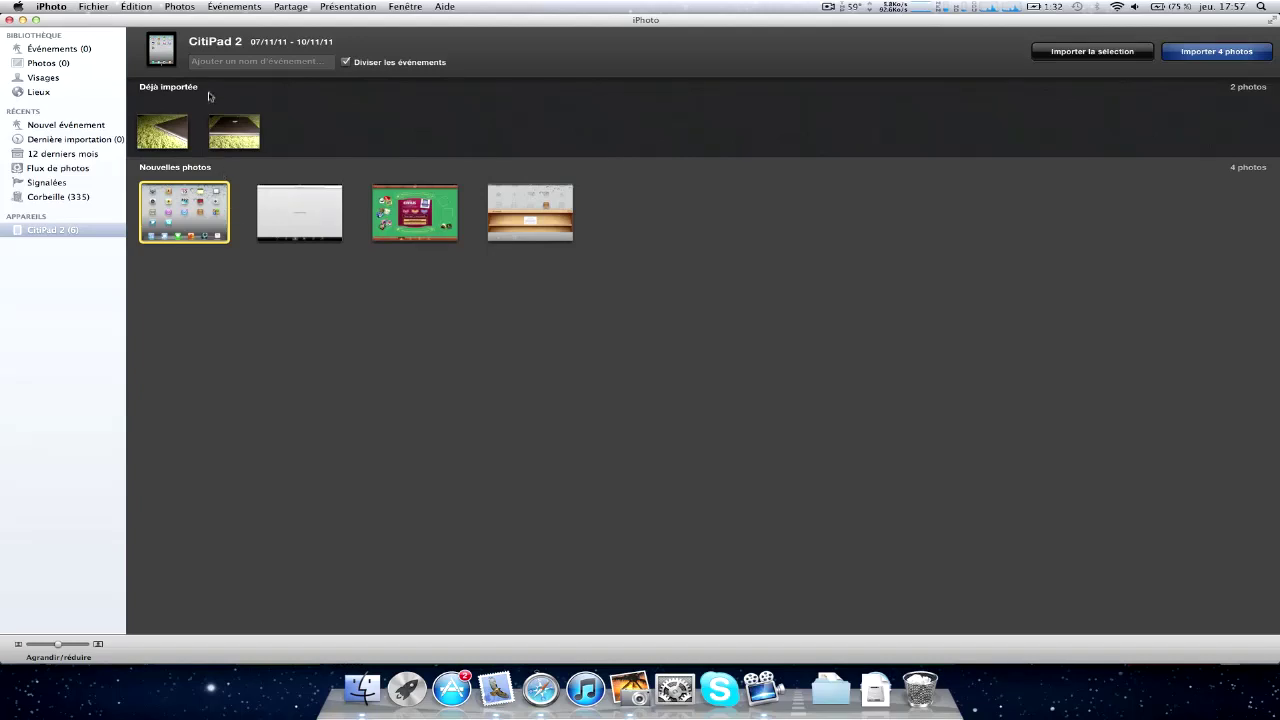
pyautogui.click(171, 136)
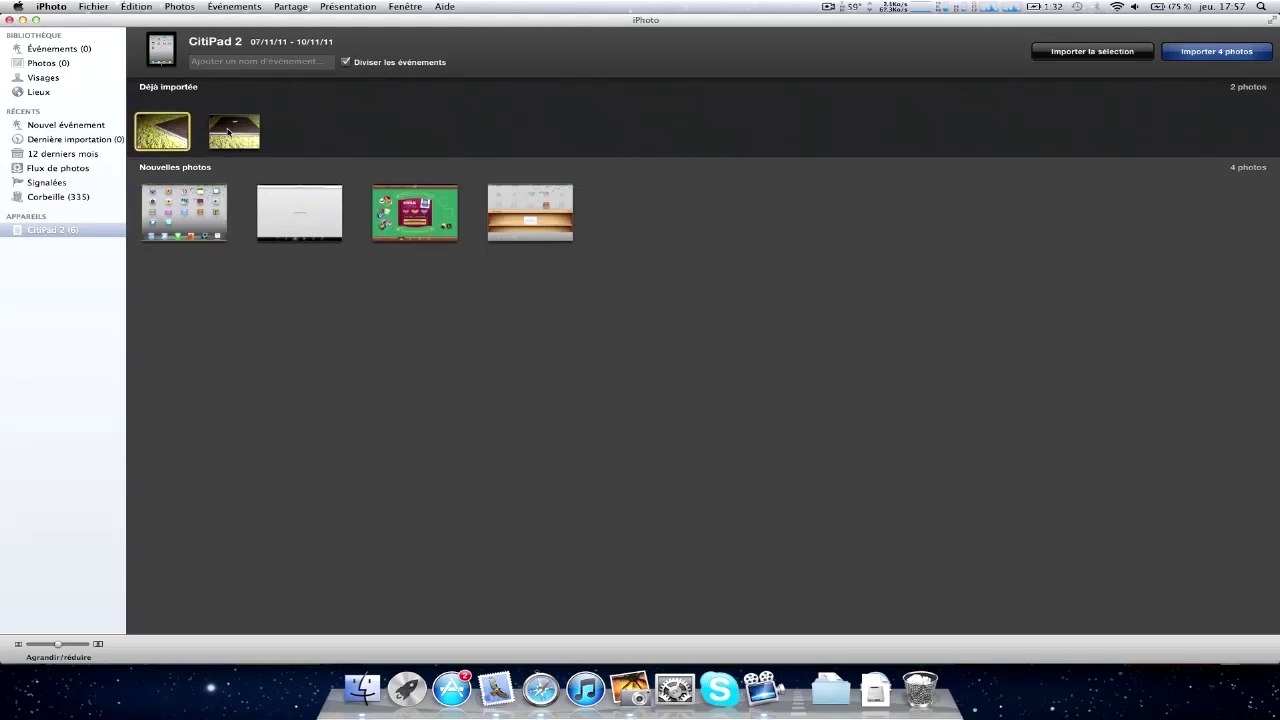
pyautogui.click(228, 131)
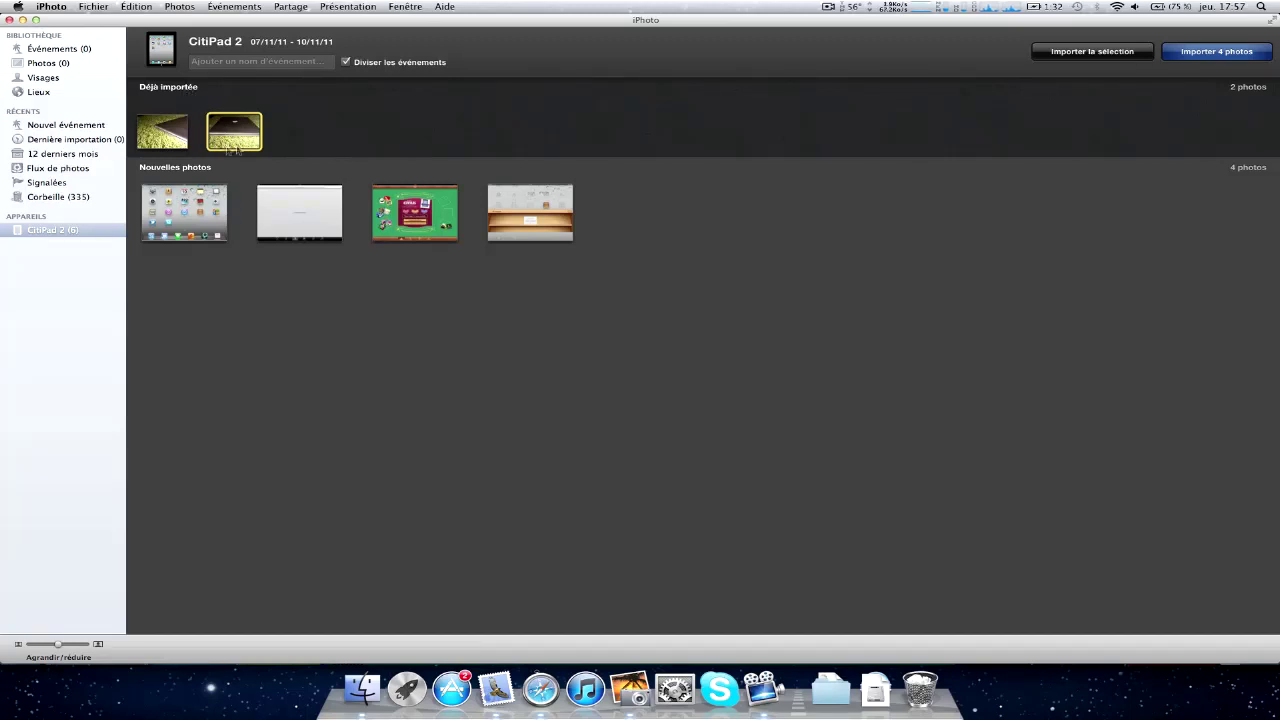
pyautogui.click(173, 228)
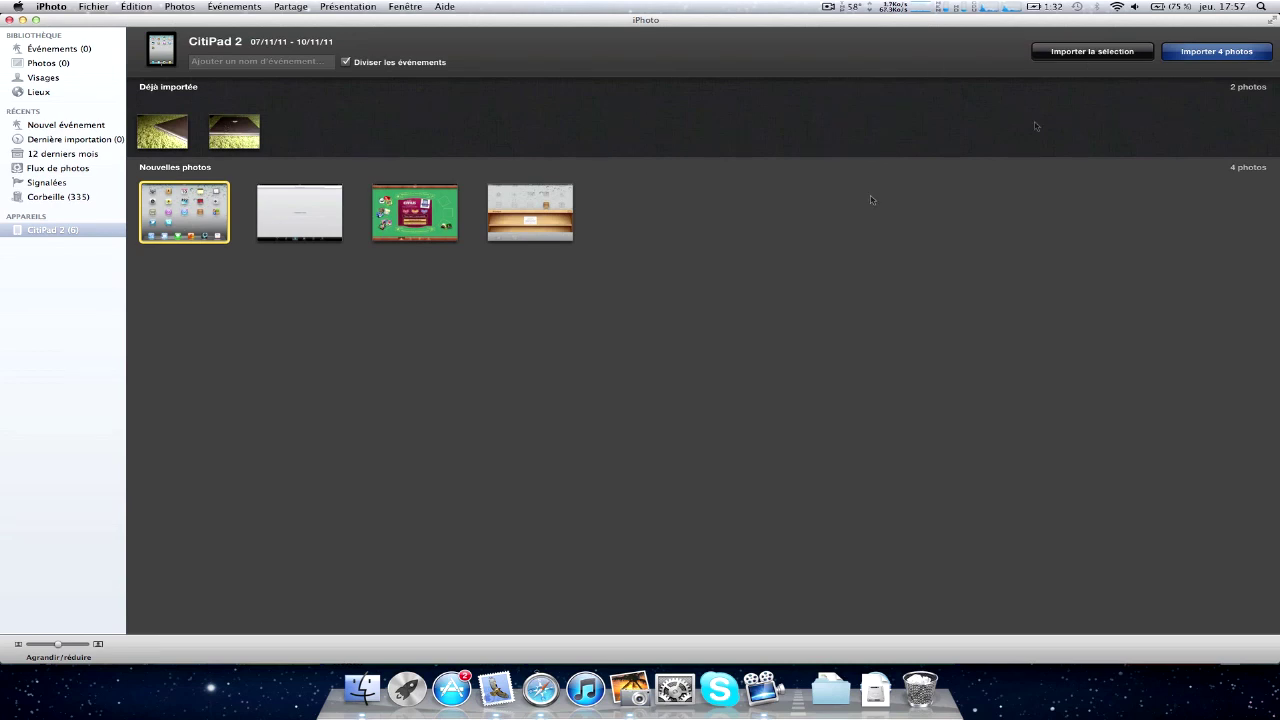
pyautogui.click(1232, 56)
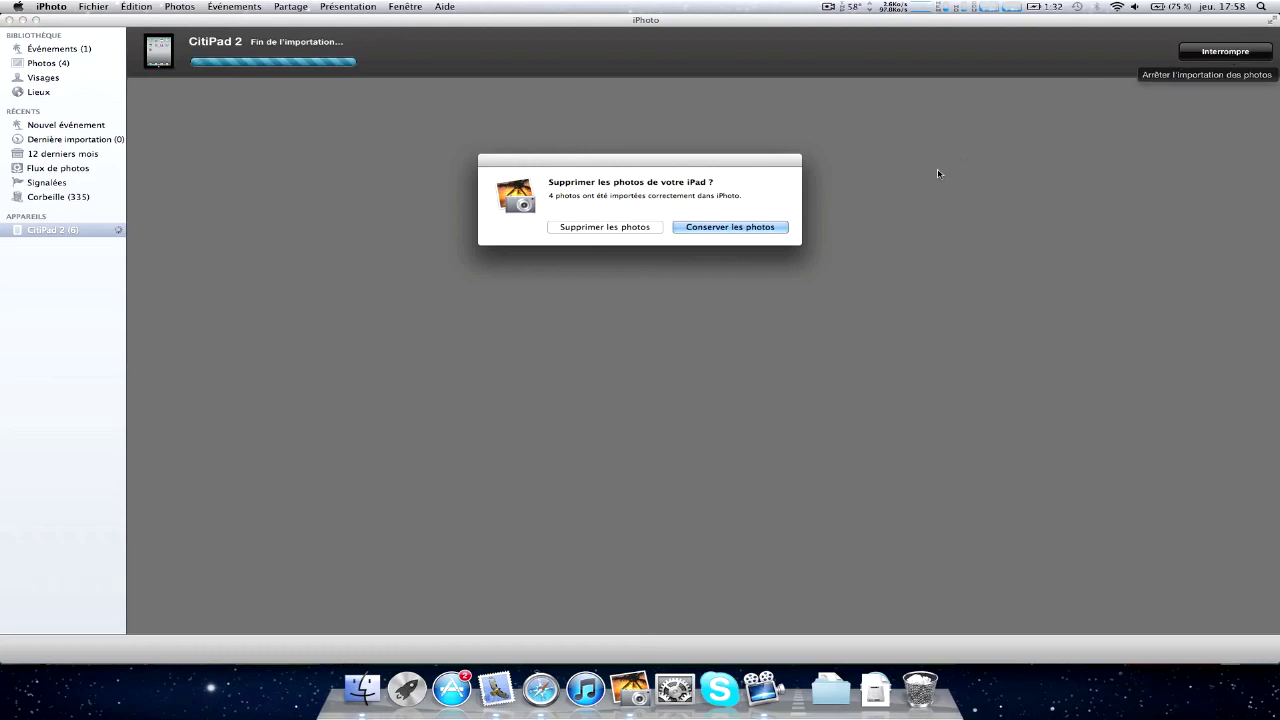
pyautogui.click(641, 229)
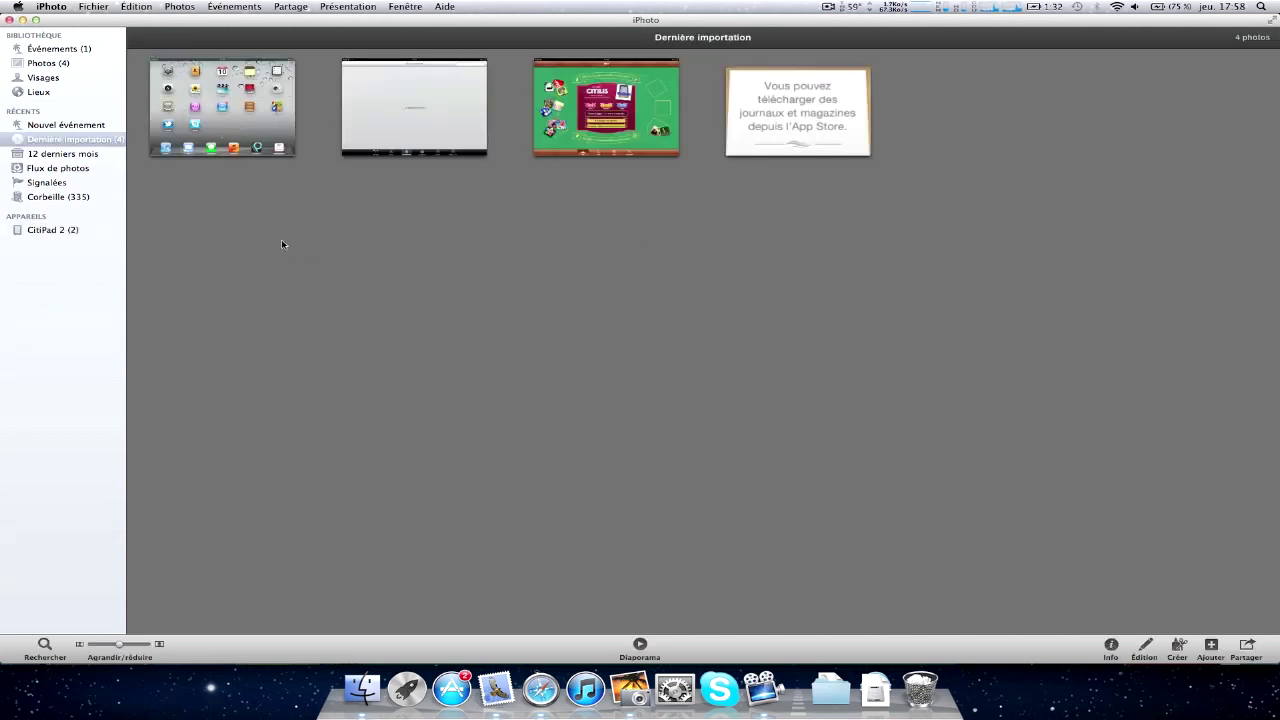
# - Check CitiPad 2, the last import and the events for the imported photos, and open the untitled event
pyautogui.click(50, 231)
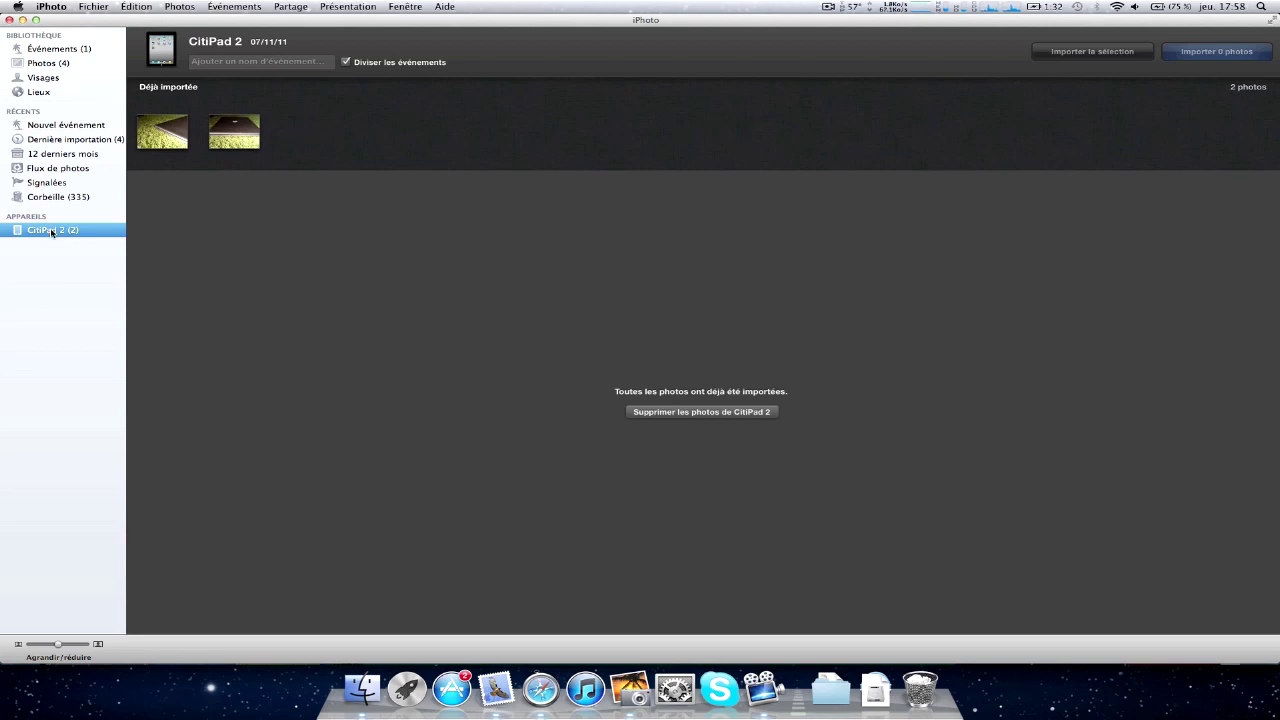
pyautogui.click(70, 139)
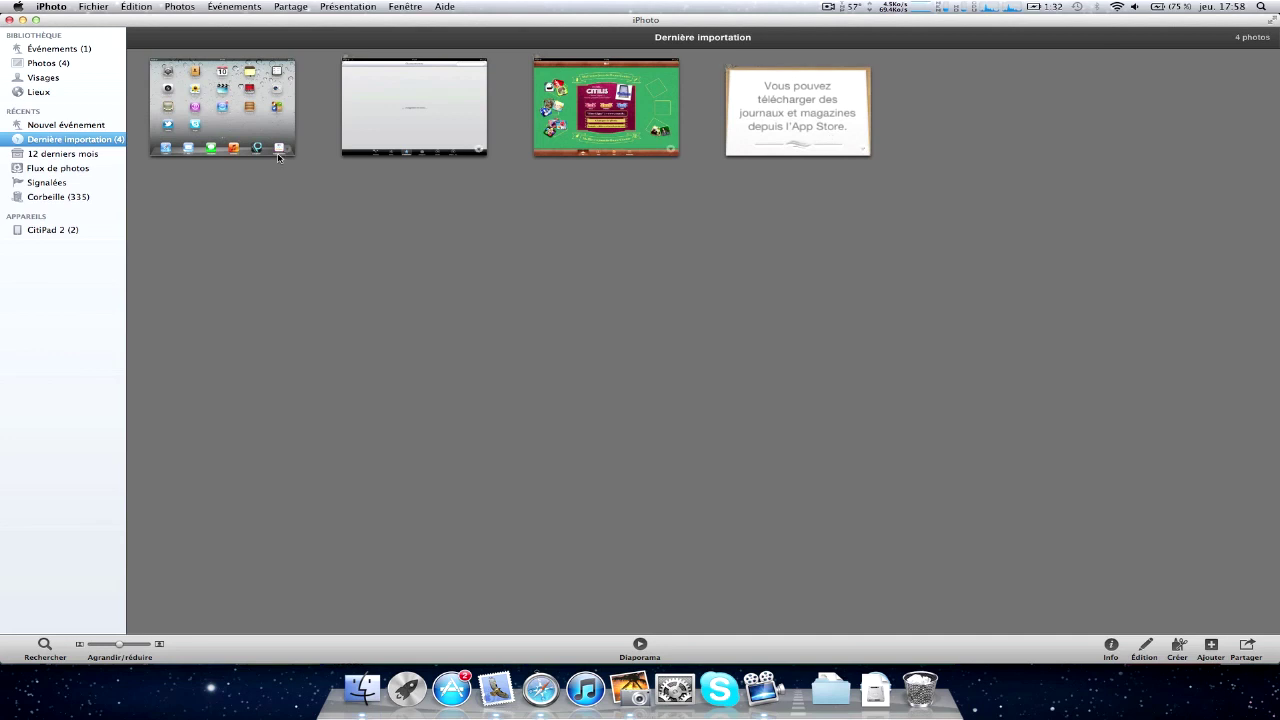
pyautogui.click(69, 50)
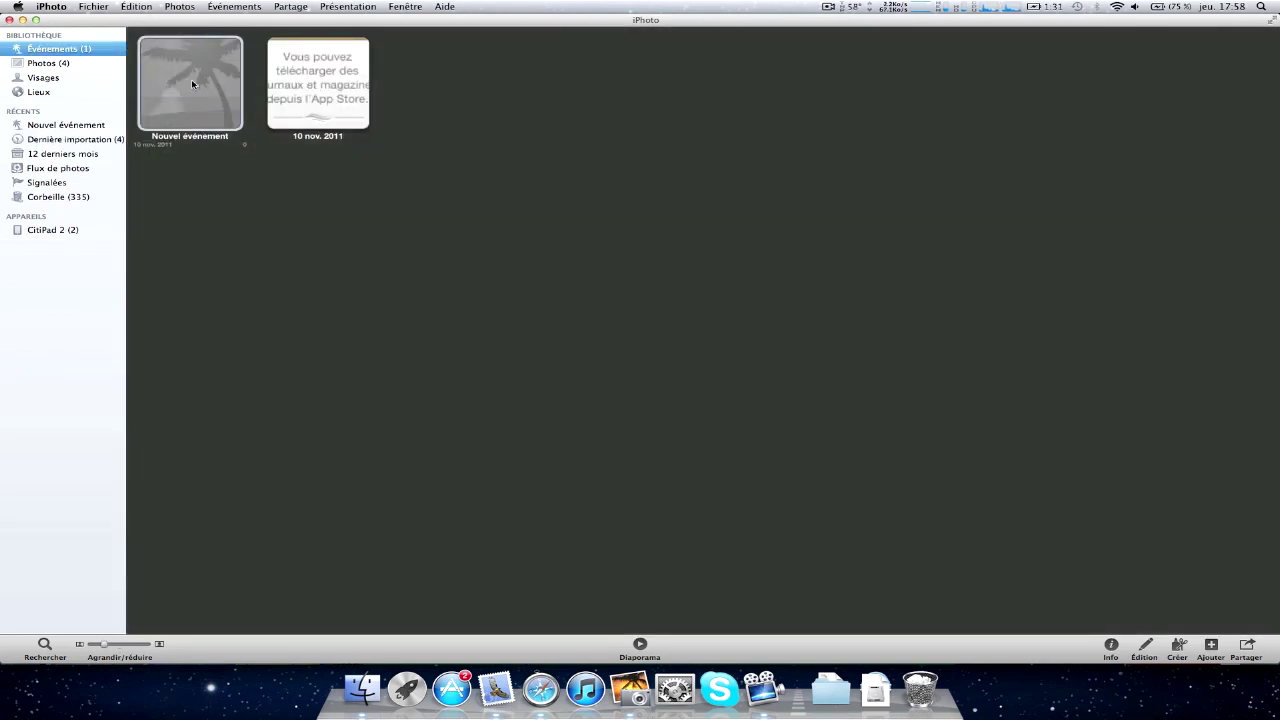
pyautogui.click(193, 84)
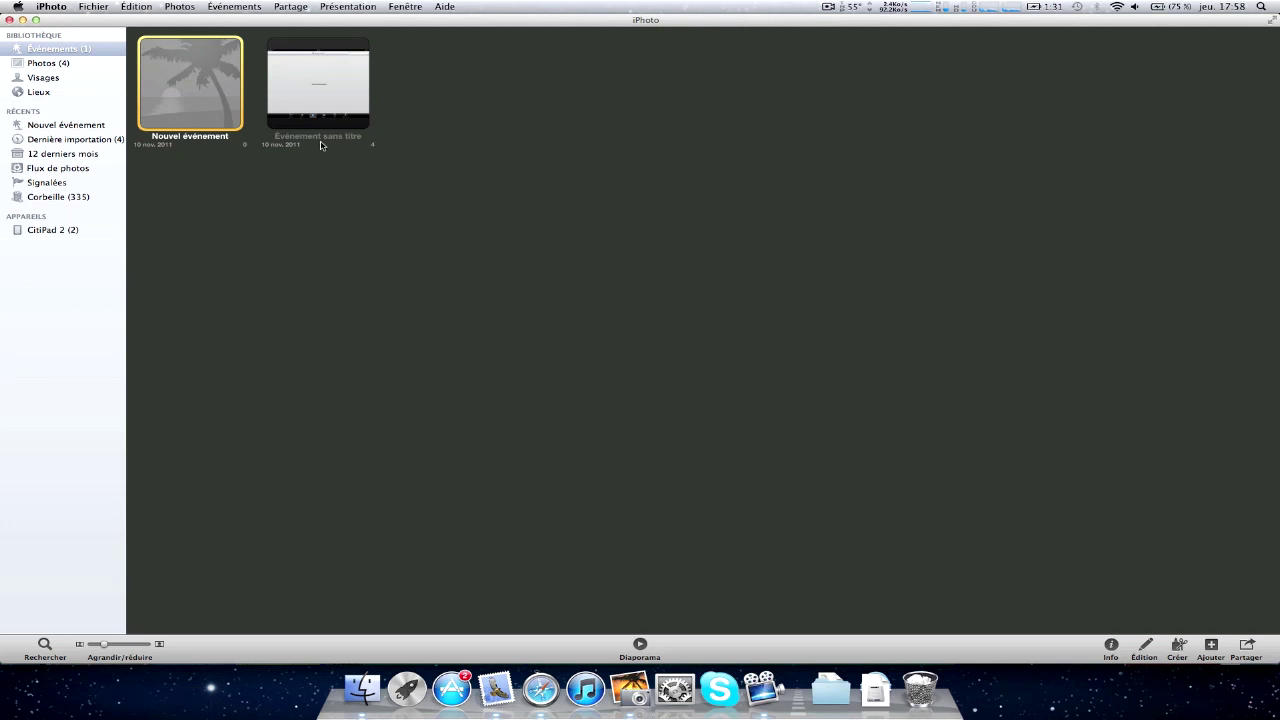
pyautogui.click(281, 91)
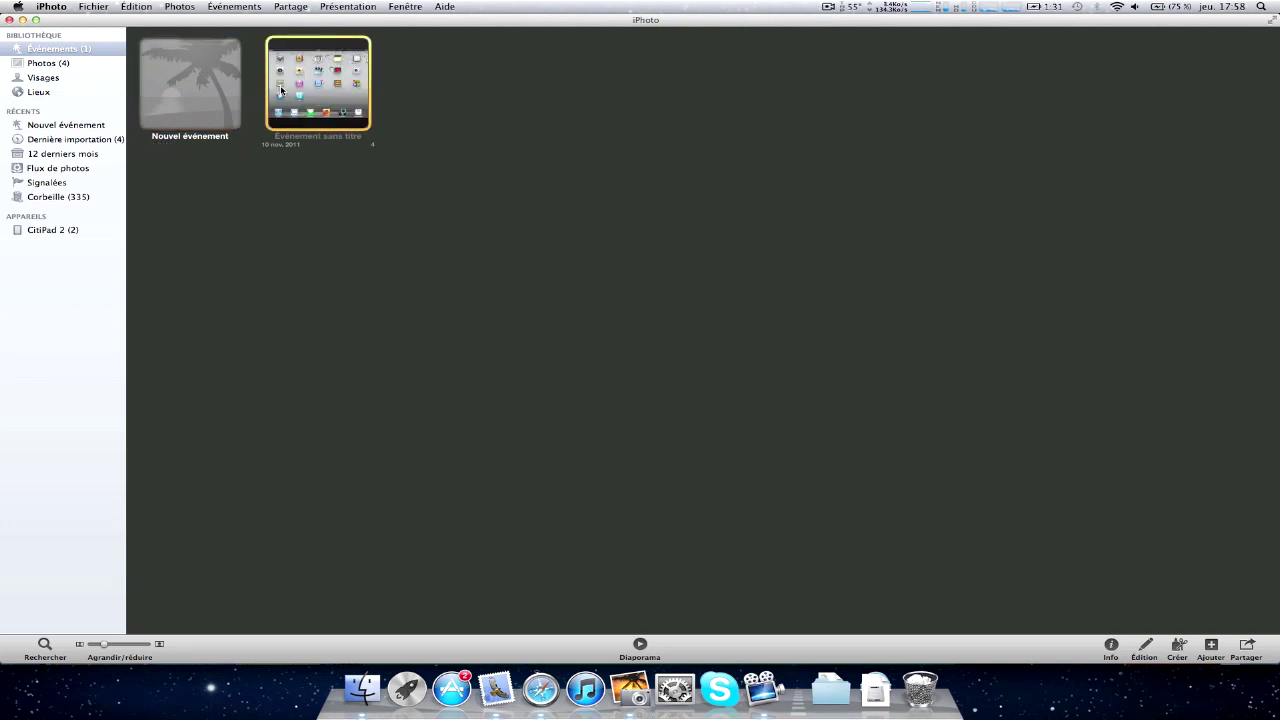
pyautogui.doubleClick(281, 91)
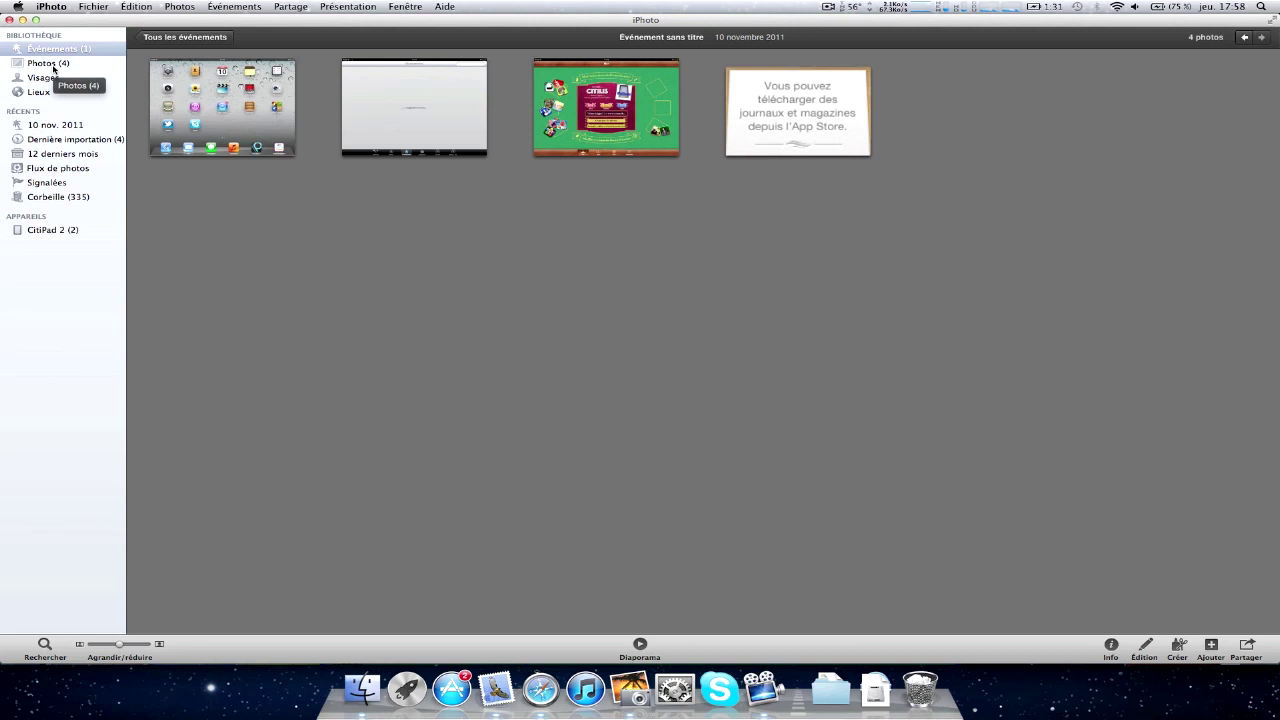
# - Activate Flux de photos for the connected iCloud account
pyautogui.click(79, 169)
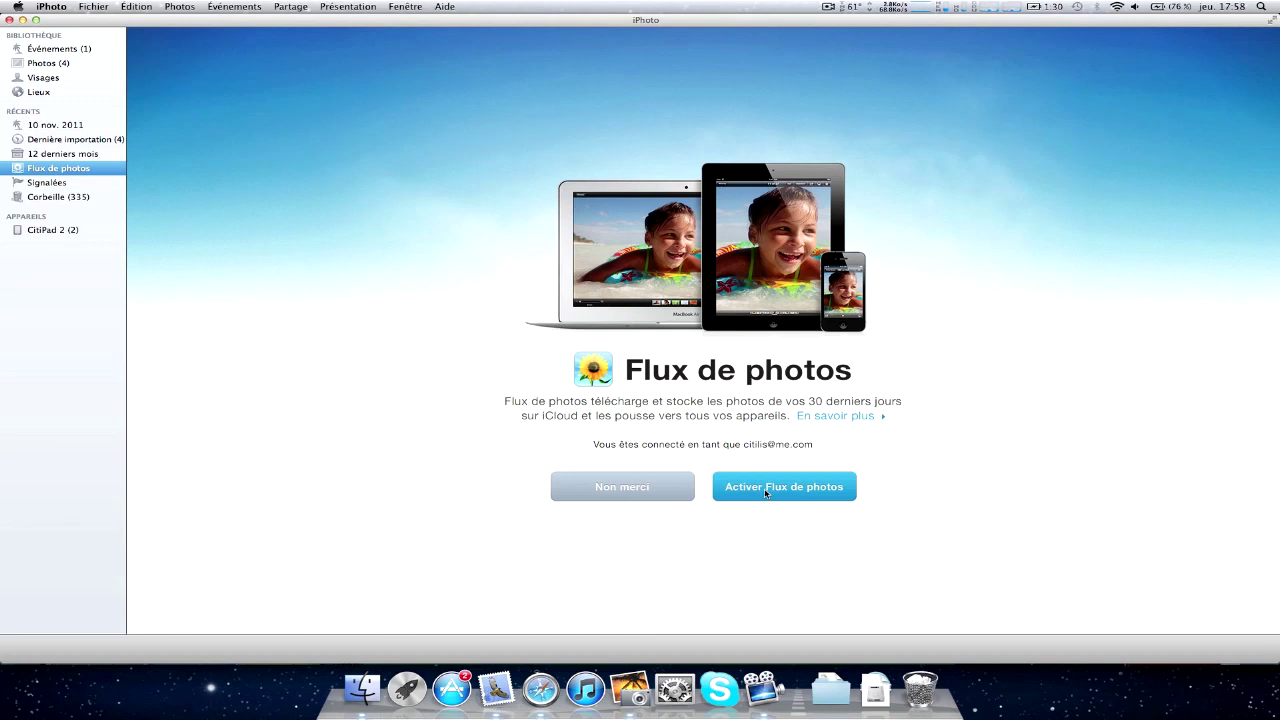
pyautogui.click(766, 488)
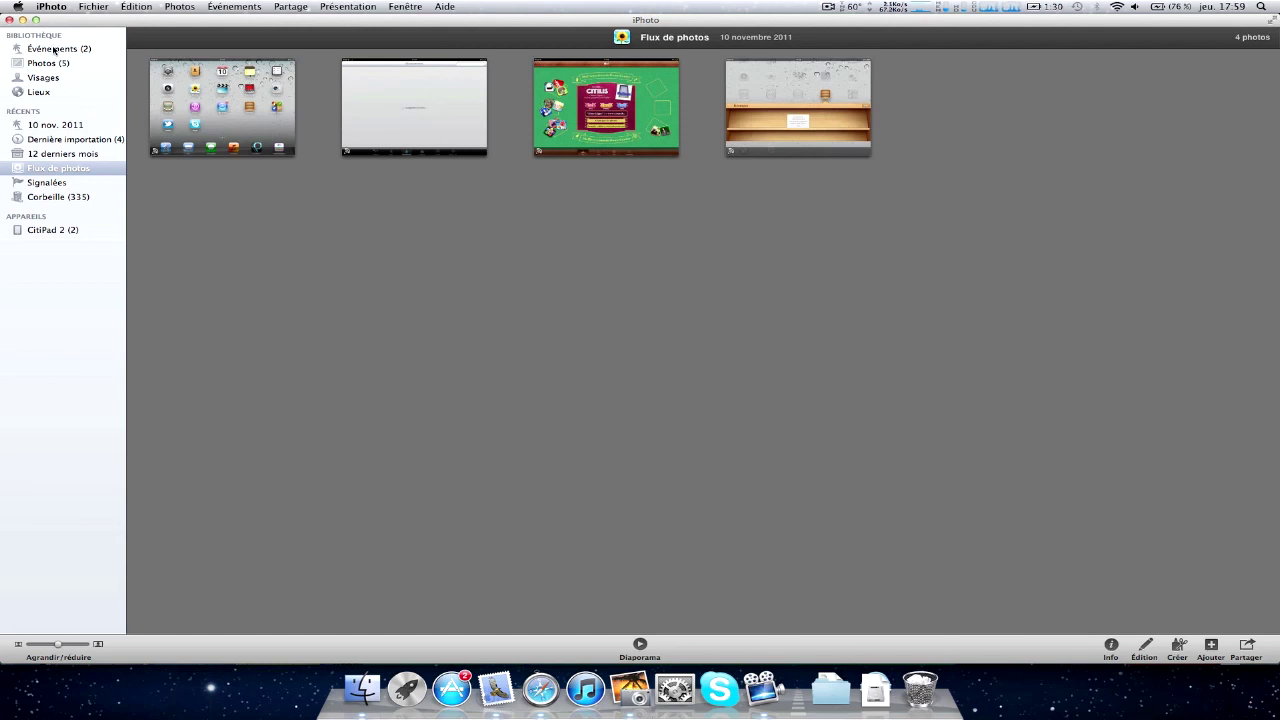
# - Delete the untitled event and the November 2011 Flux de photos event from the events library
pyautogui.click(54, 49)
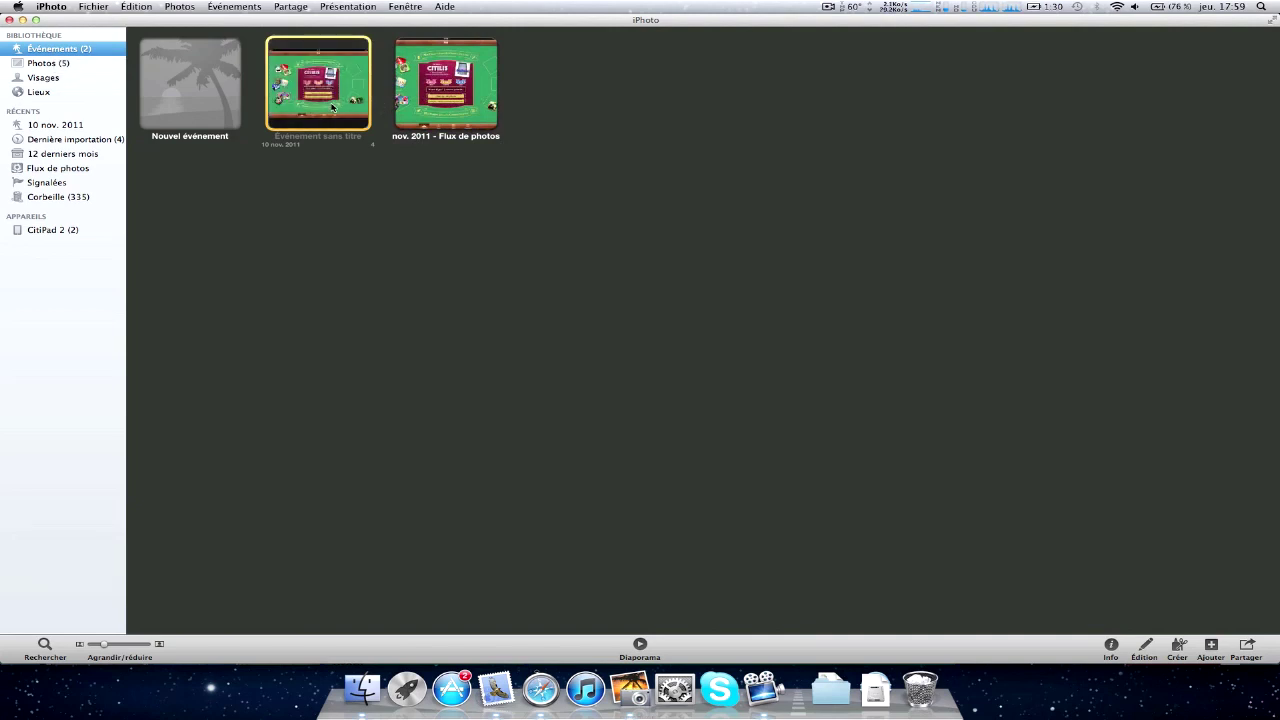
pyautogui.moveTo(507, 159); pyautogui.dragTo(307, 93)
pyautogui.press('super+Delete')
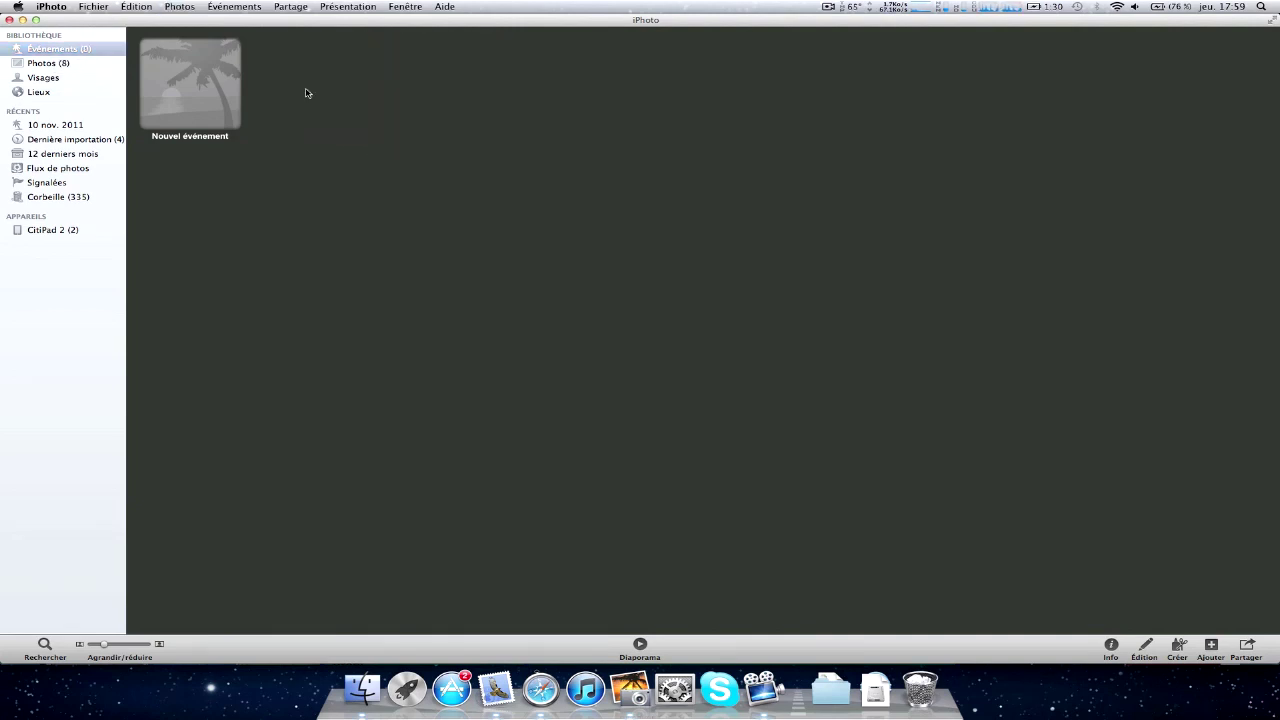
pyautogui.click(206, 96)
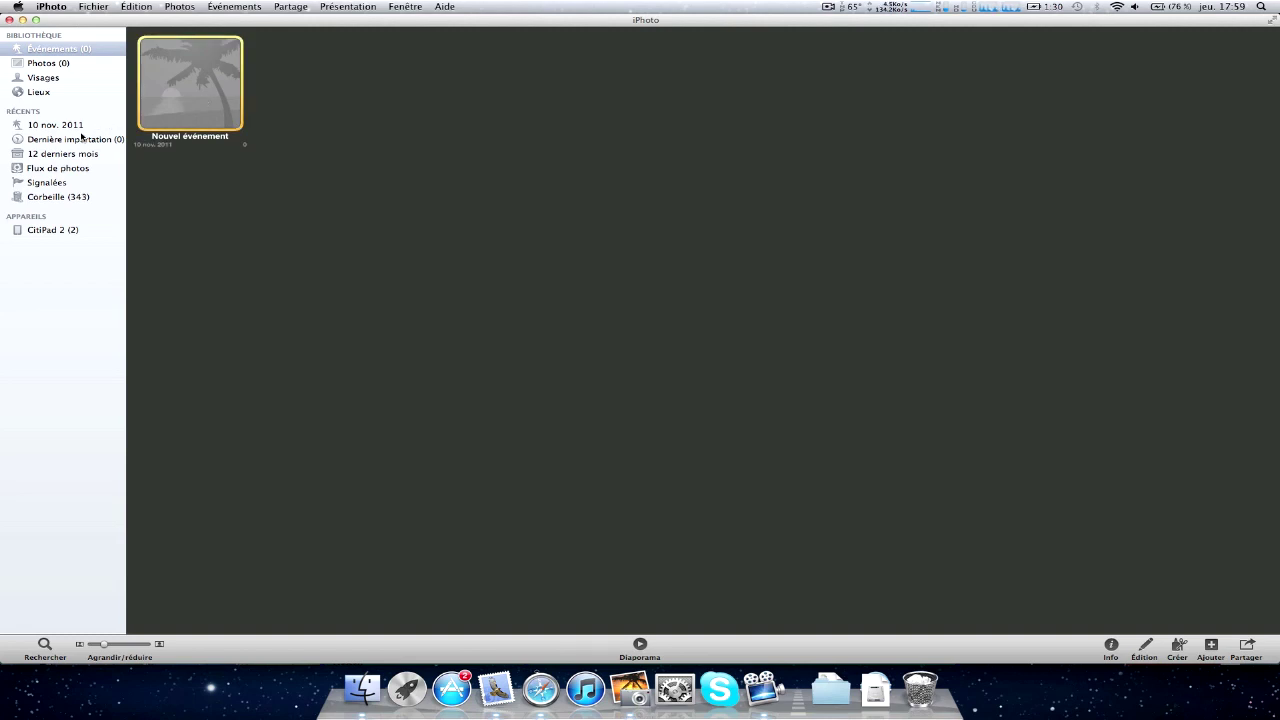
# - Select all four photos in Flux de photos and add them to the Photos library
pyautogui.click(60, 168)
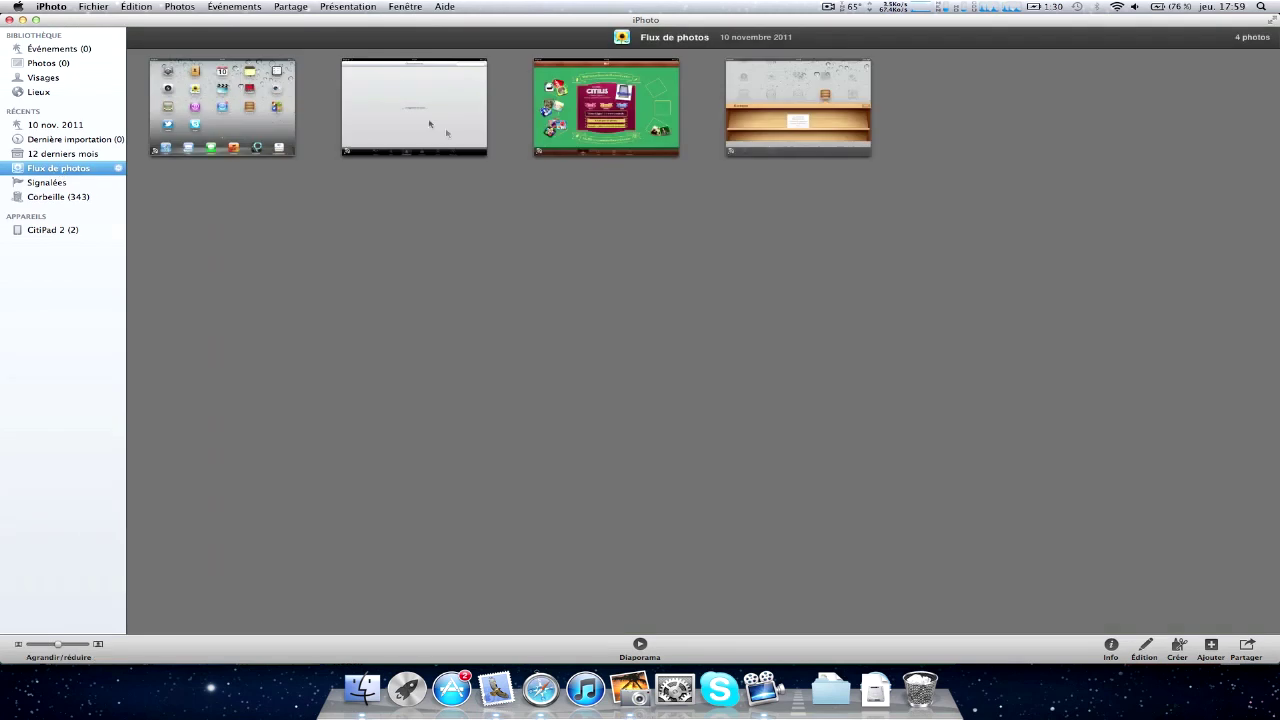
pyautogui.click(882, 175)
pyautogui.moveTo(882, 175); pyautogui.dragTo(740, 278)
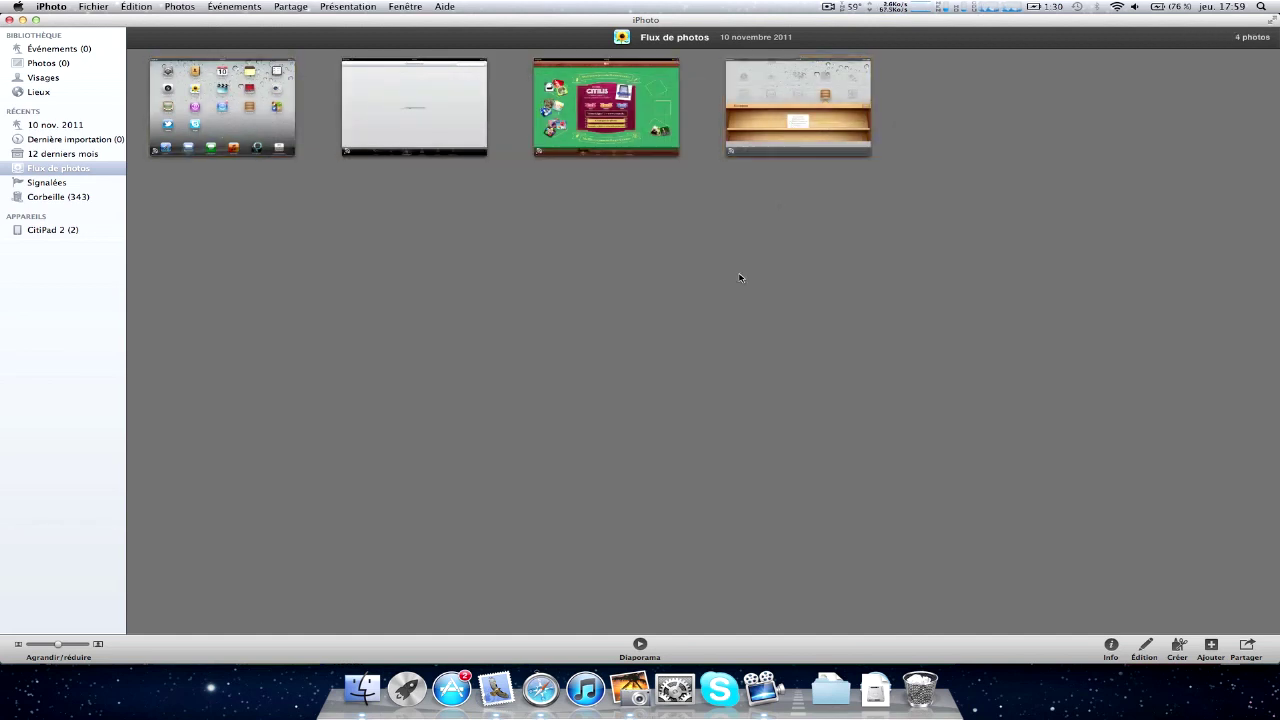
pyautogui.click(606, 105)
pyautogui.press('super+a')
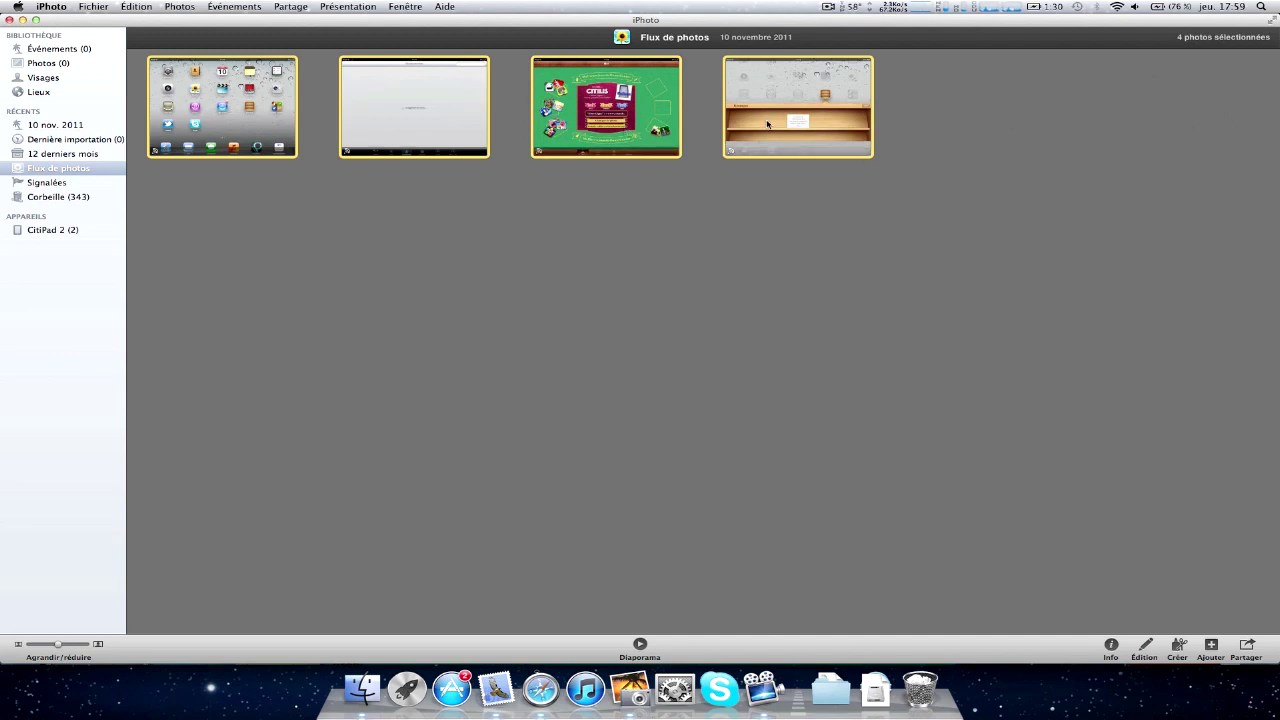
pyautogui.moveTo(767, 124); pyautogui.dragTo(64, 62)
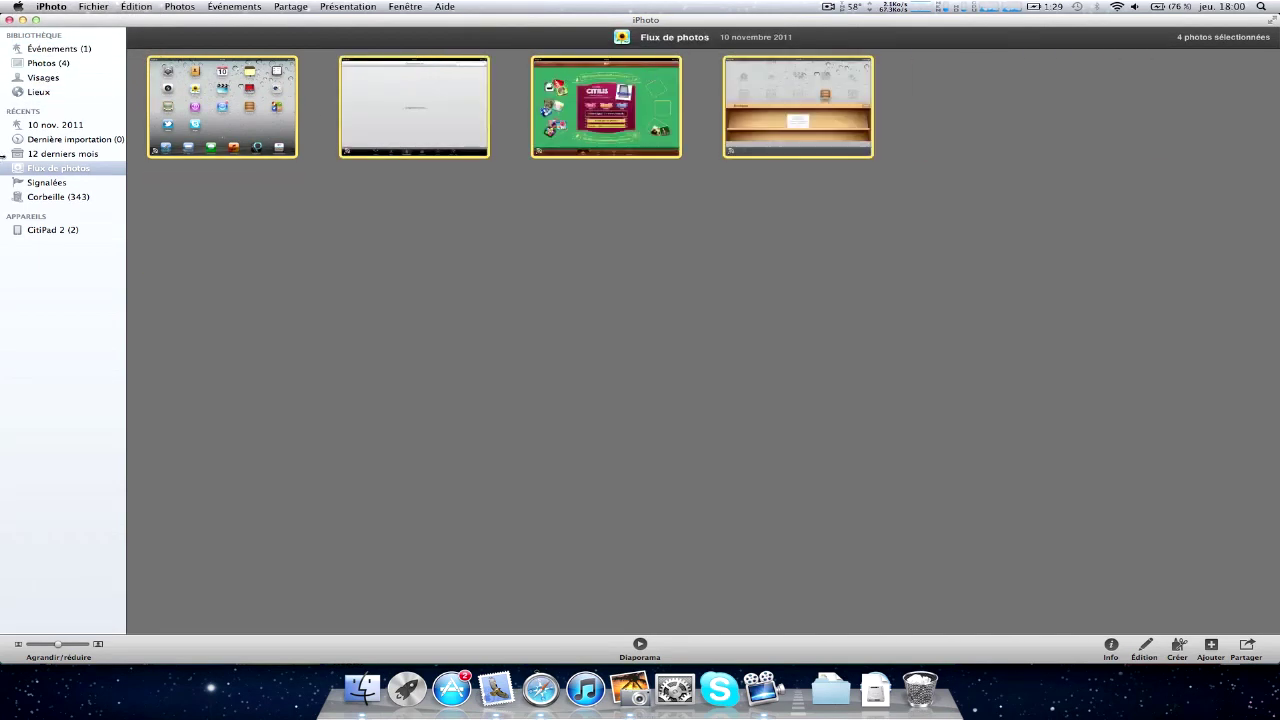
# - Compare the photos in the Photos library with those in Flux de photos
pyautogui.click(62, 65)
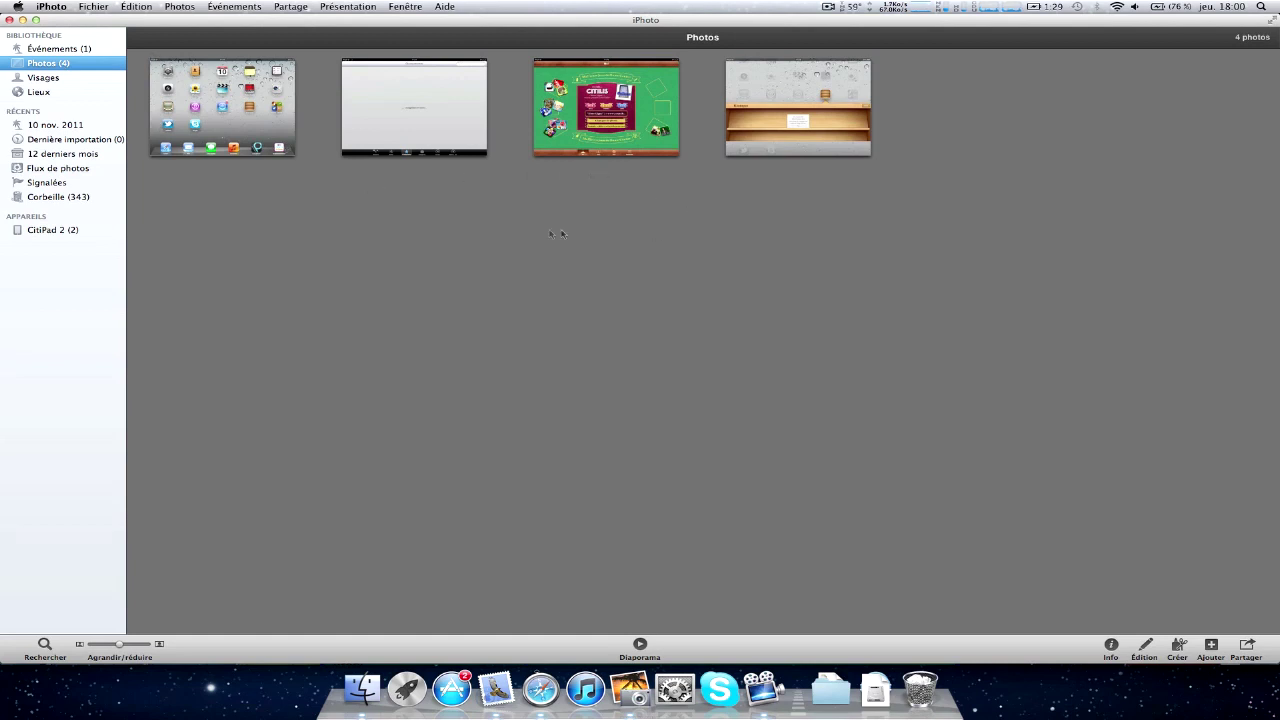
pyautogui.click(72, 168)
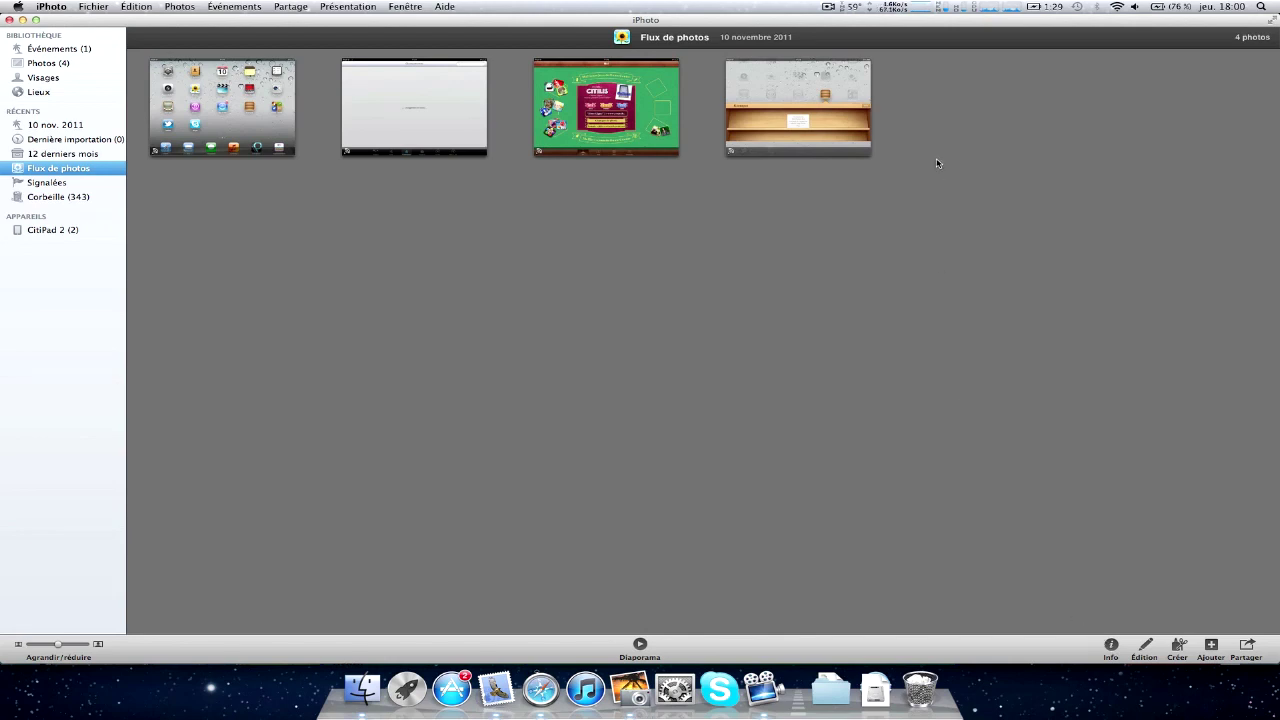
pyautogui.click(860, 148)
pyautogui.moveTo(871, 184); pyautogui.dragTo(234, 87)
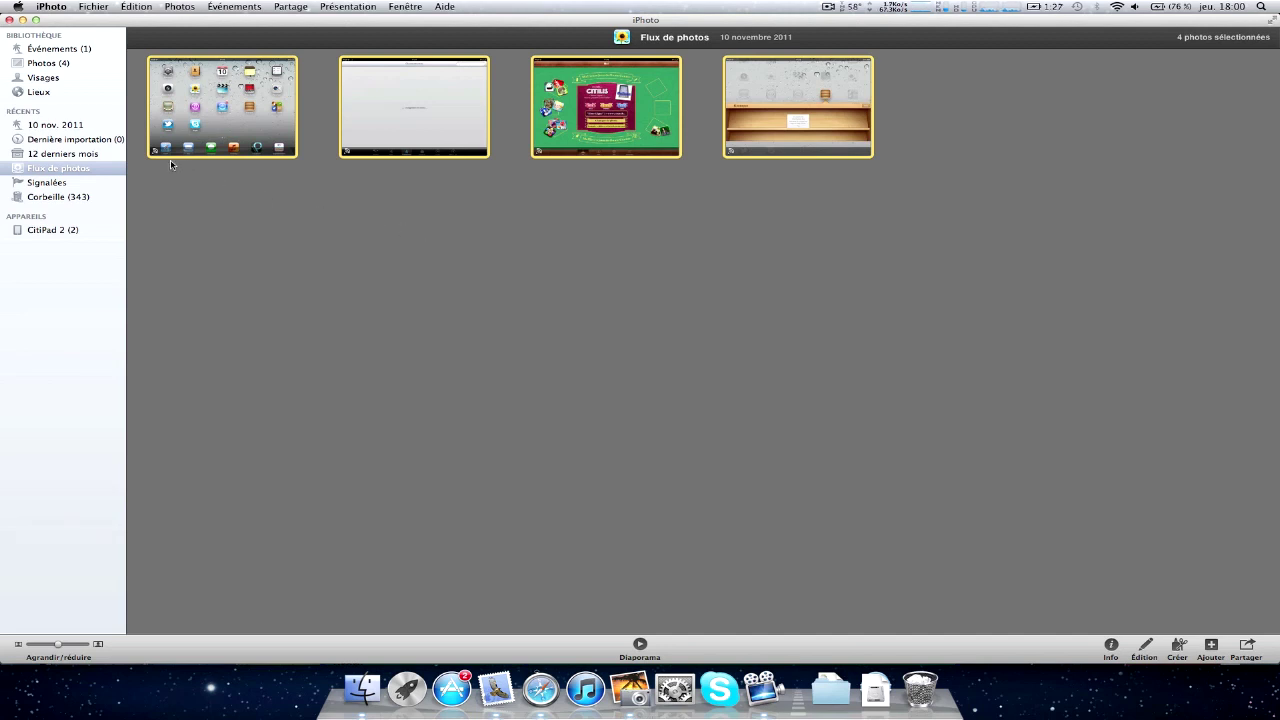
pyautogui.click(55, 67)
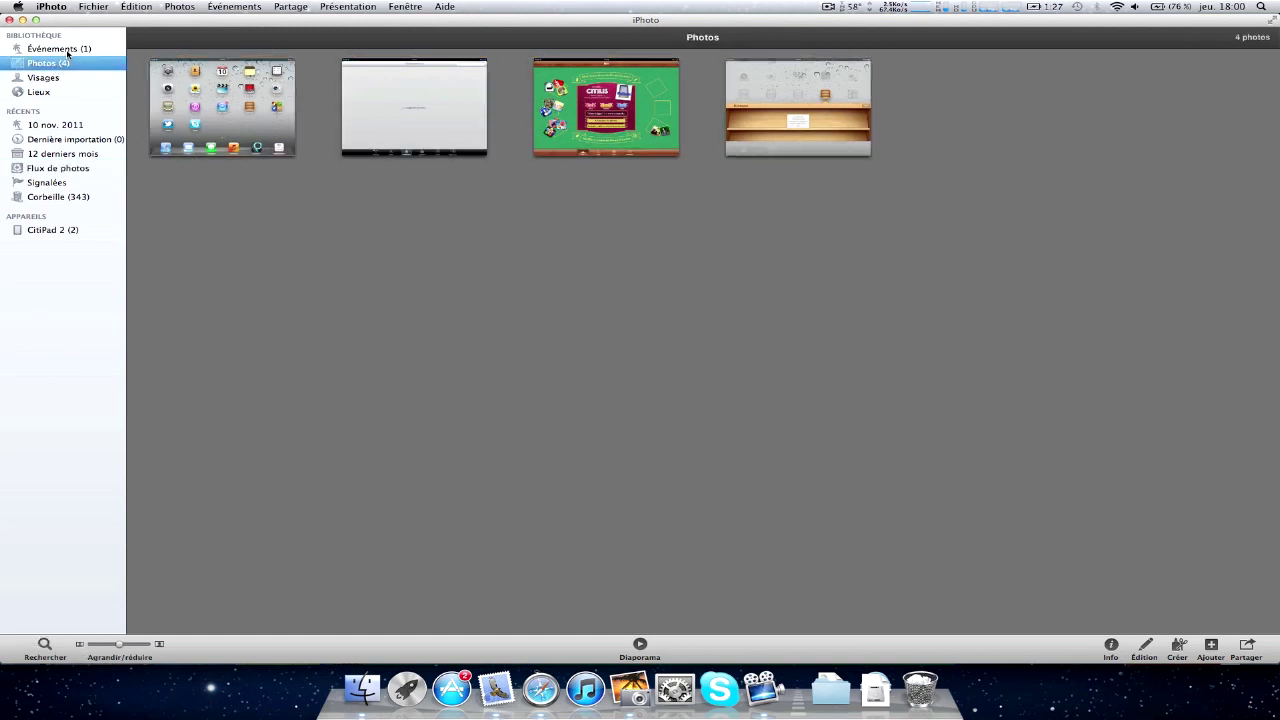
pyautogui.click(66, 52)
pyautogui.click(60, 65)
pyautogui.click(393, 122)
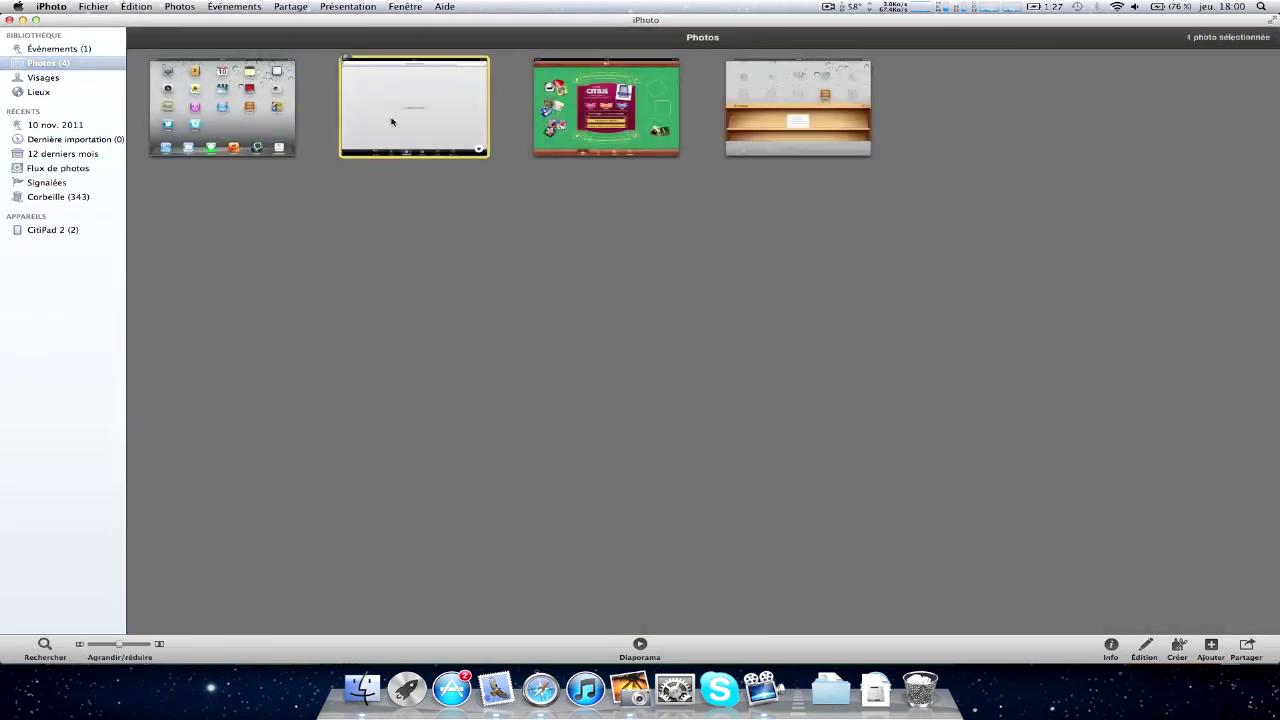
pyautogui.click(347, 193)
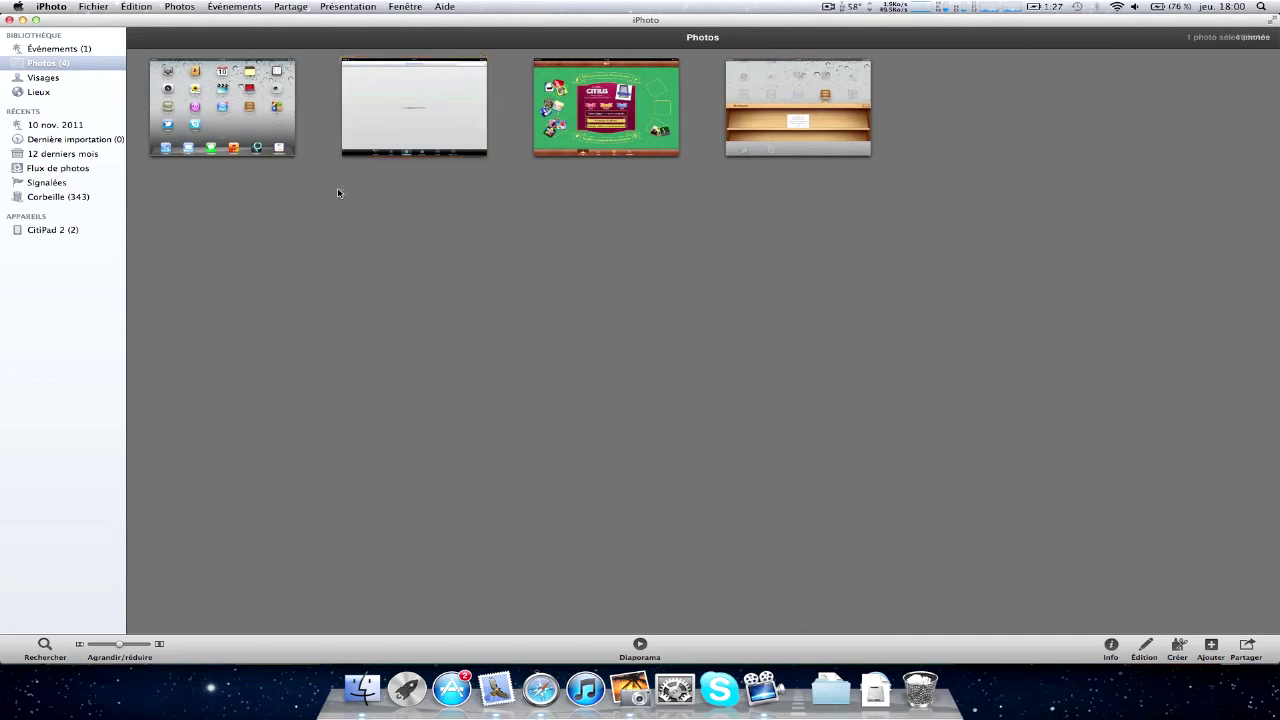
# - Select all four photos in the Photos library and create a new album from them
pyautogui.moveTo(260, 188); pyautogui.dragTo(874, 58)
pyautogui.click(1178, 645)
pyautogui.click(1161, 506)
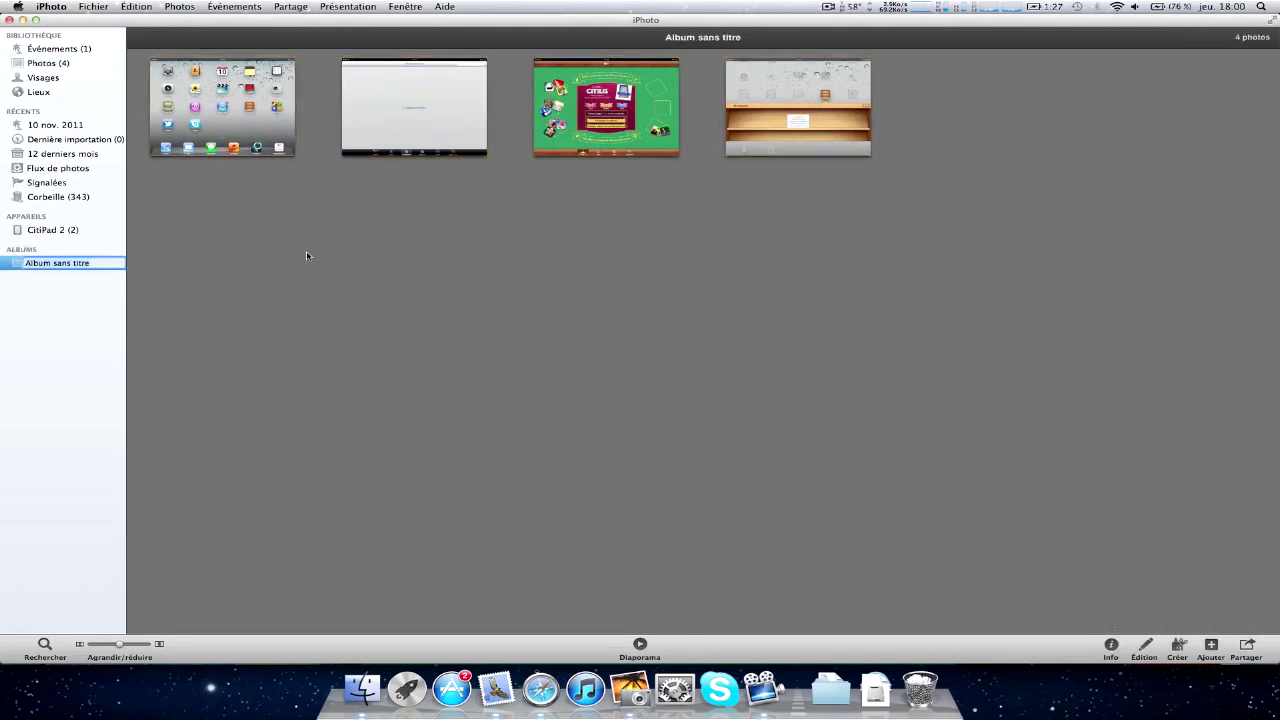
# - Name the new album iPad
pyautogui.write('iPad')
pyautogui.press('Return')
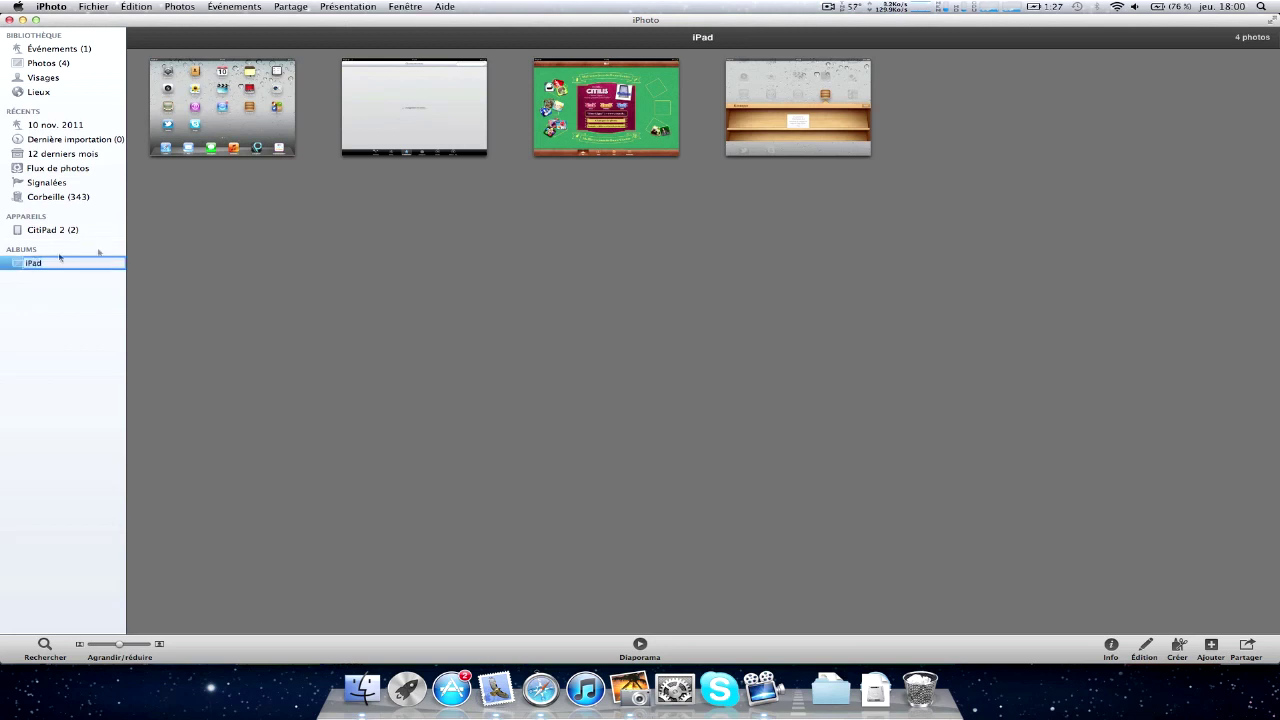
# - Check the events library and Flux de photos, viewing the newly synced green Jeux screenshot enlarged before returning to the stream's thumbnails
pyautogui.click(49, 53)
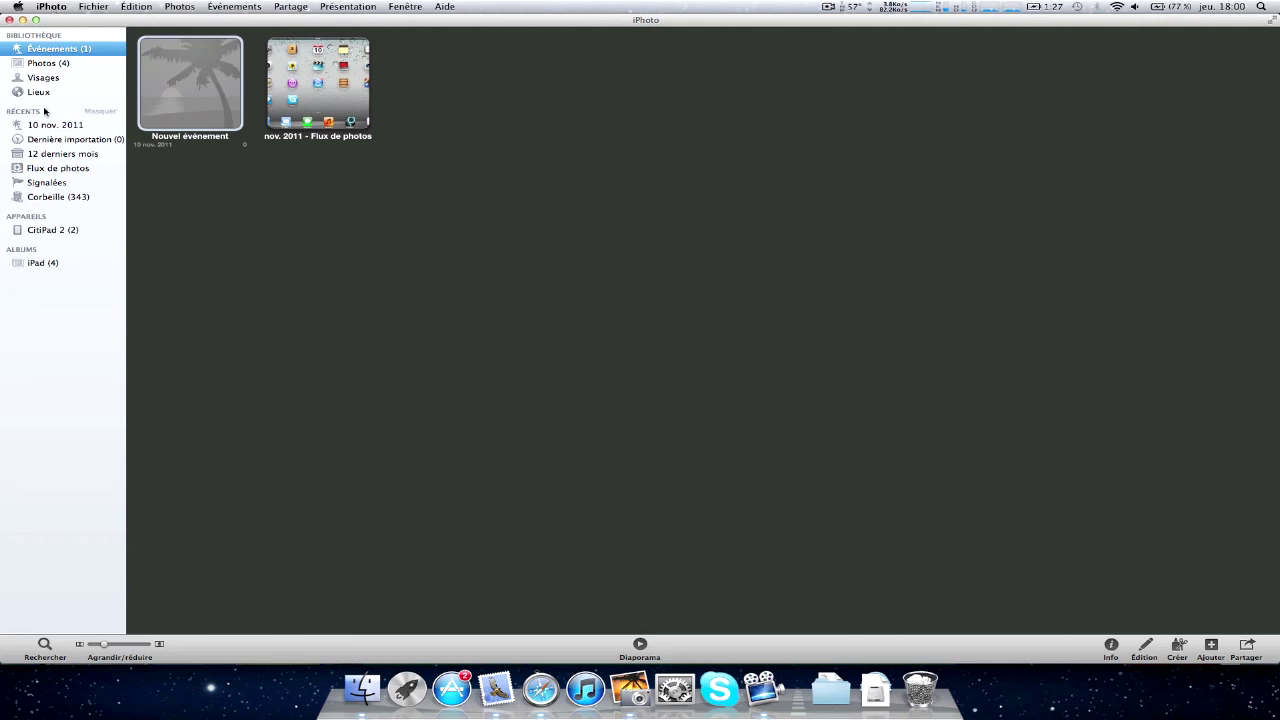
pyautogui.click(58, 168)
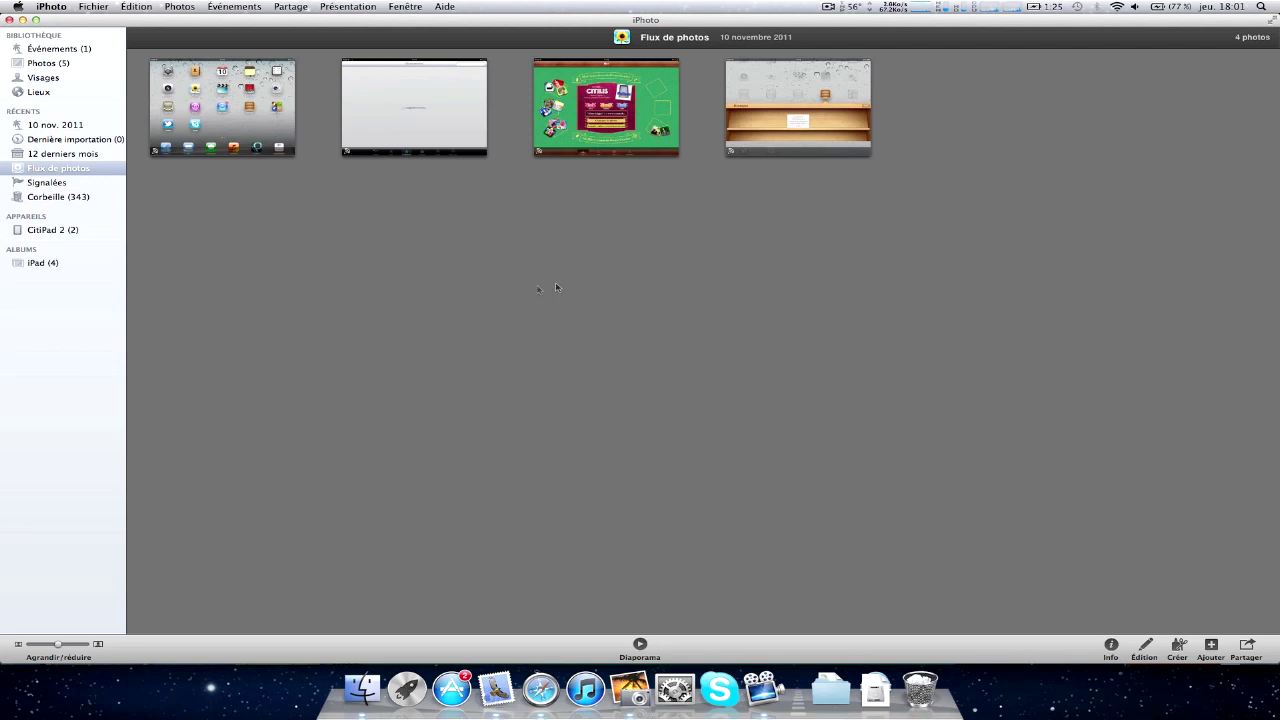
pyautogui.click(86, 170)
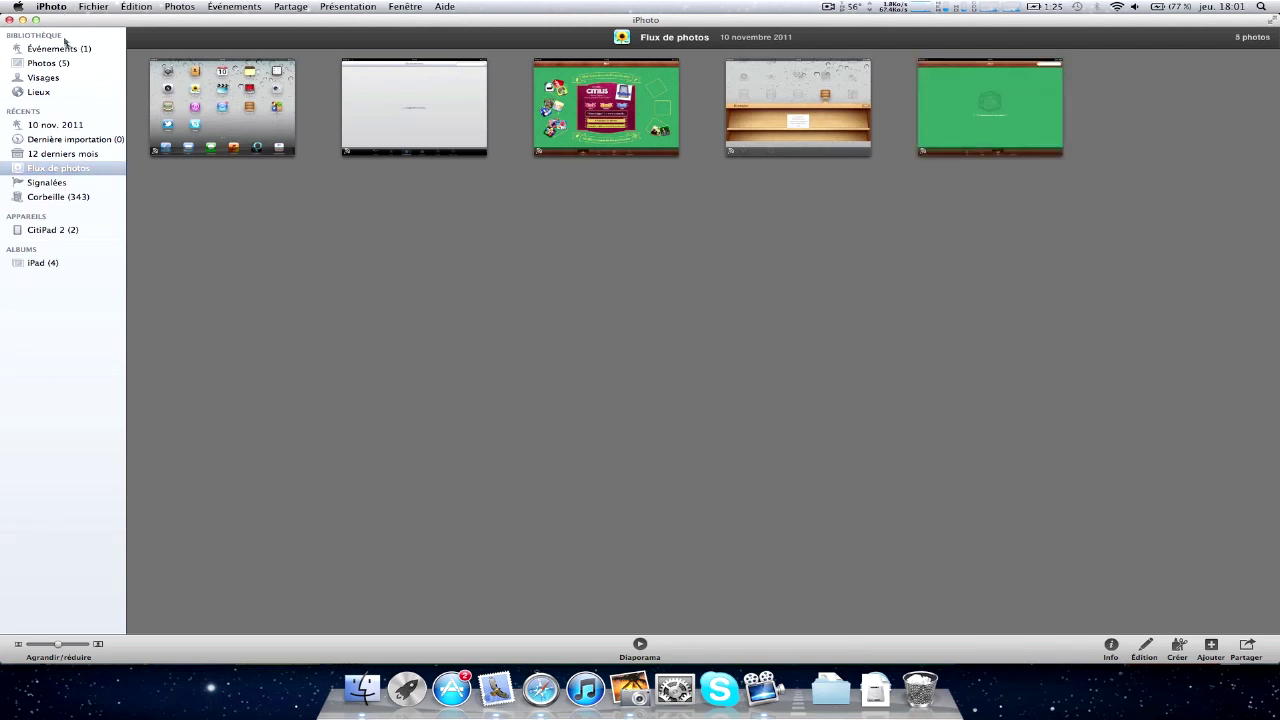
pyautogui.doubleClick(1027, 109)
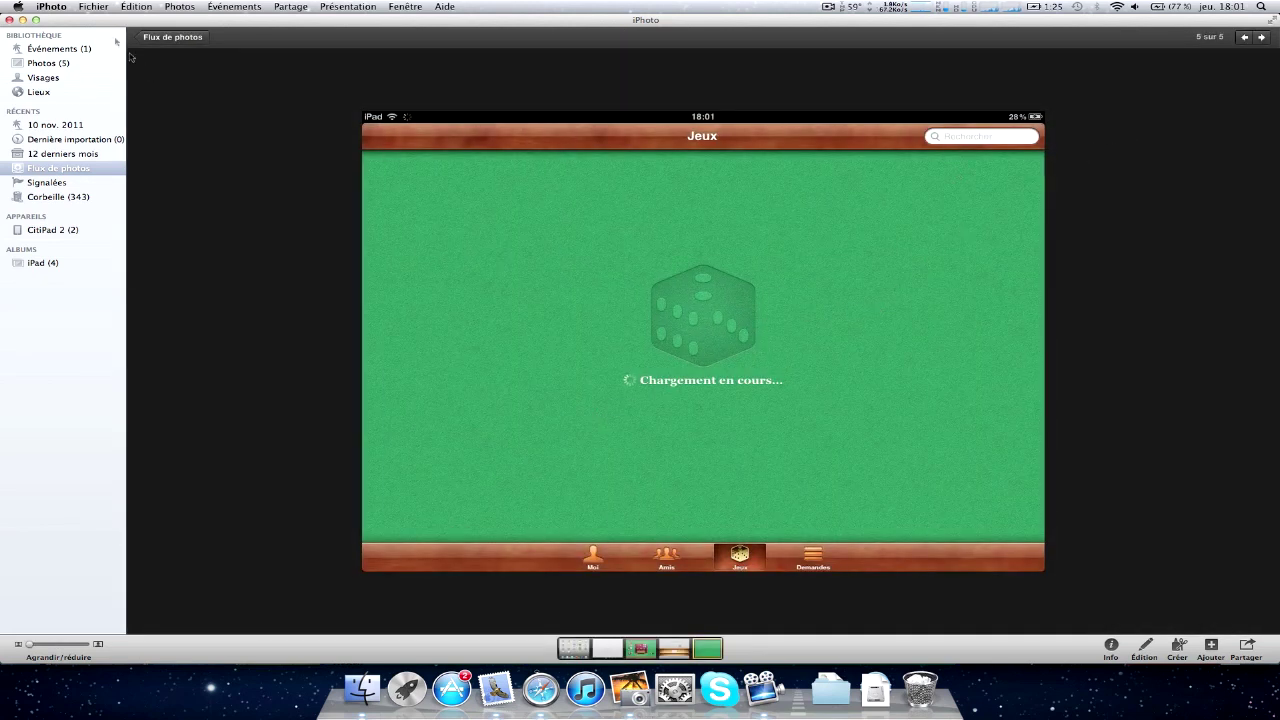
pyautogui.click(184, 38)
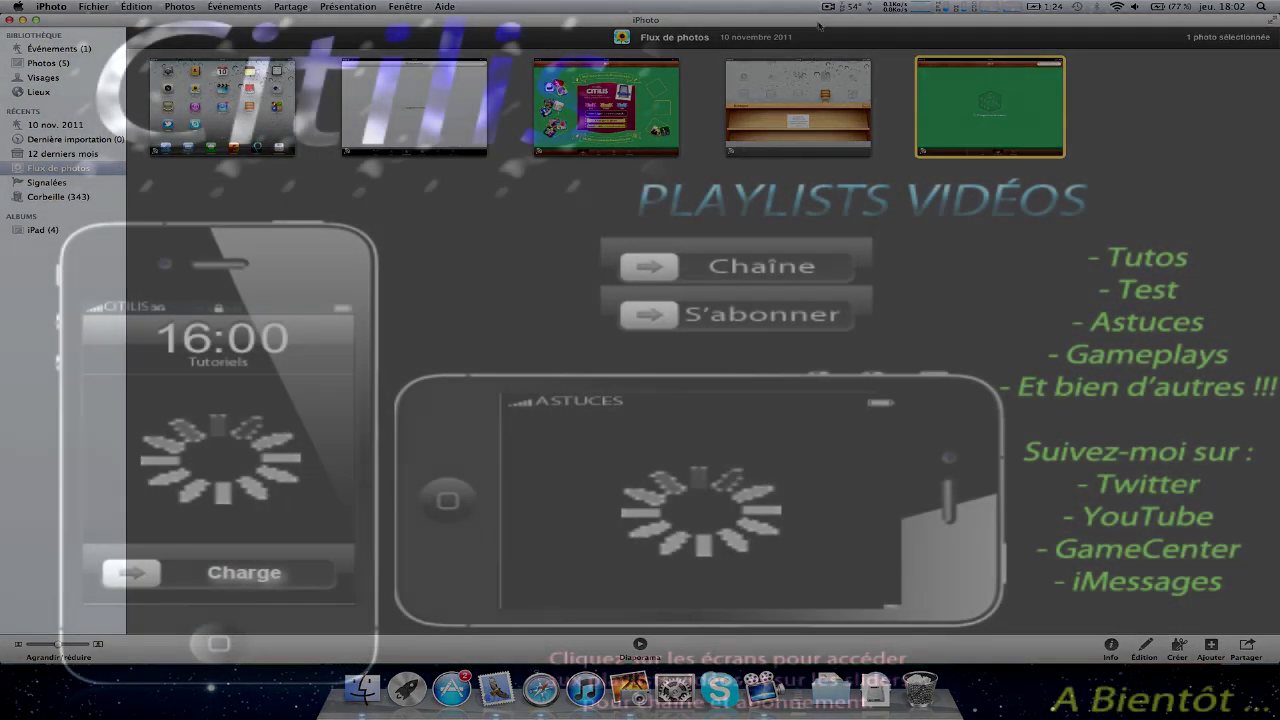
pyautogui.click(827, 7)
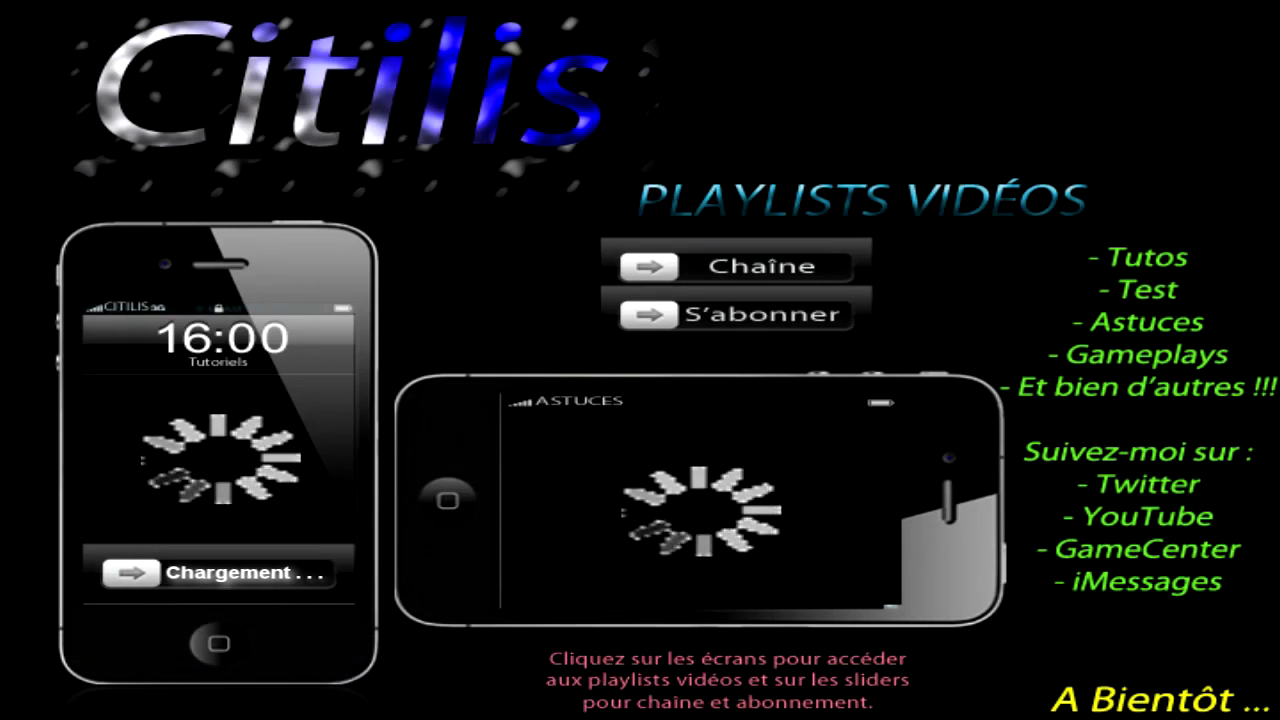